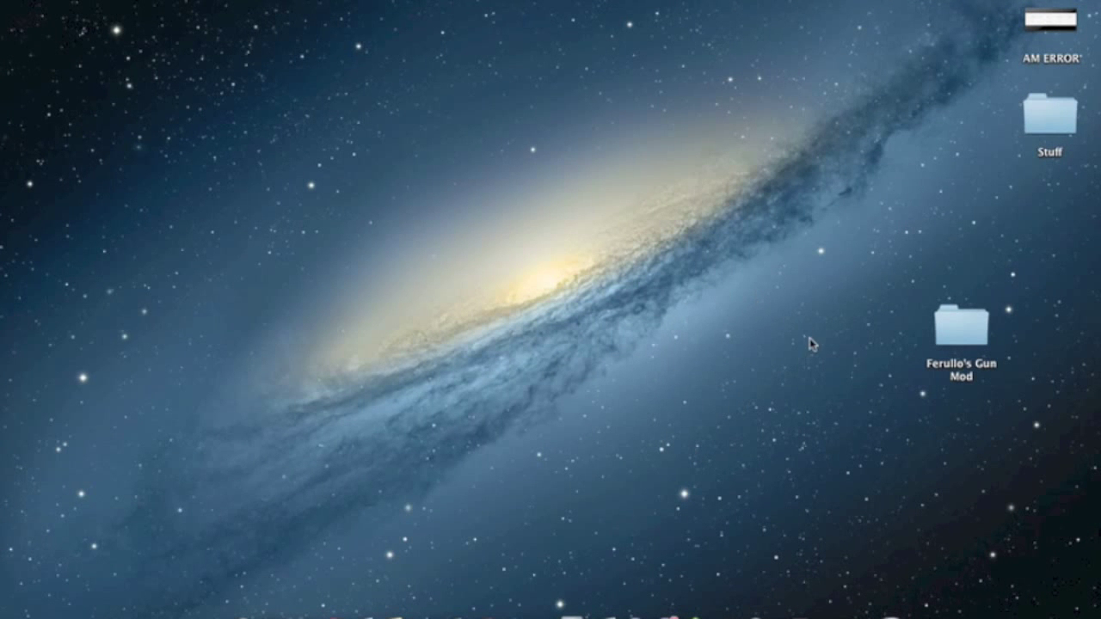
# Look over the Ferullo's Gun Mod folder's minecraftforge-universal-1 and Ferullos Guns Mod 2 subfolders
pyautogui.doubleClick(975, 327)
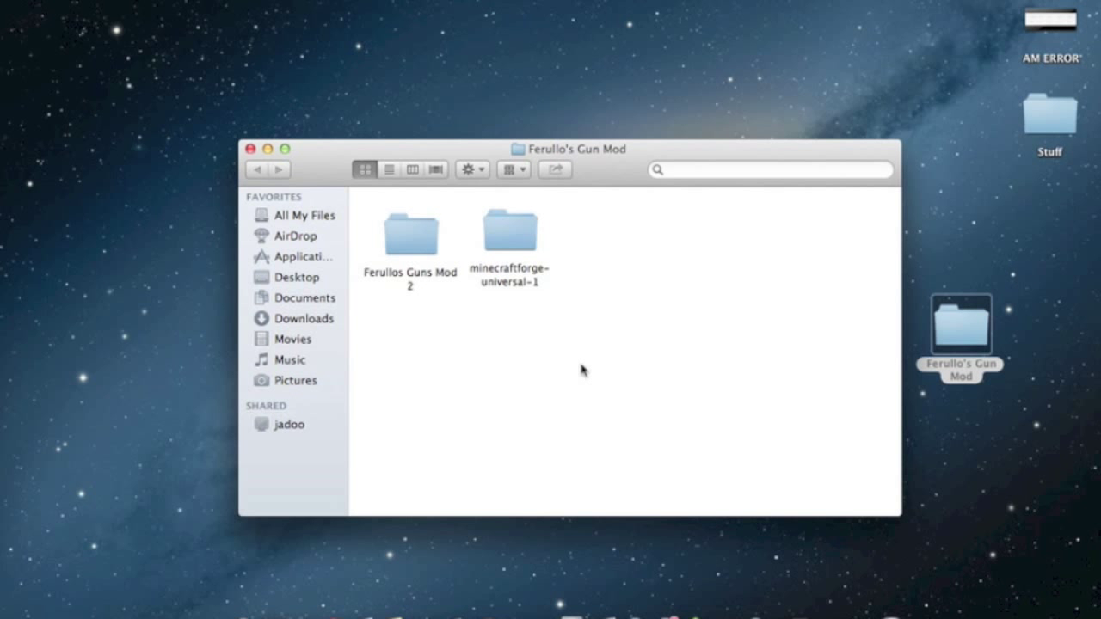
pyautogui.click(520, 238)
pyautogui.click(432, 244)
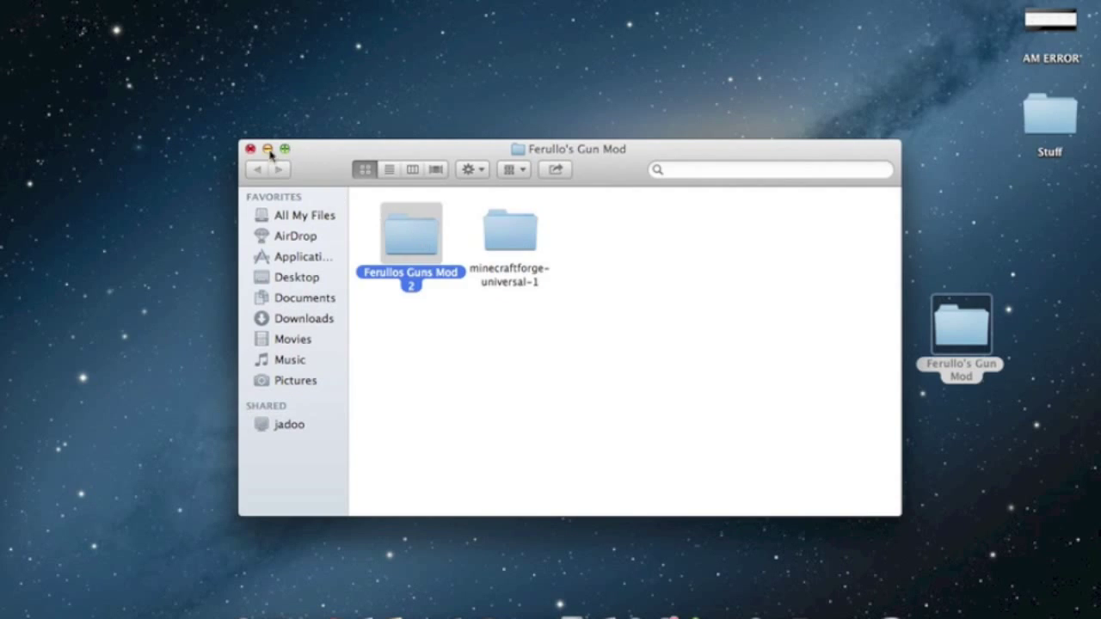
pyautogui.click(250, 150)
# Review the Ferullo's Guns Mod page and the Forge releases page in the browser
pyautogui.click(299, 607)
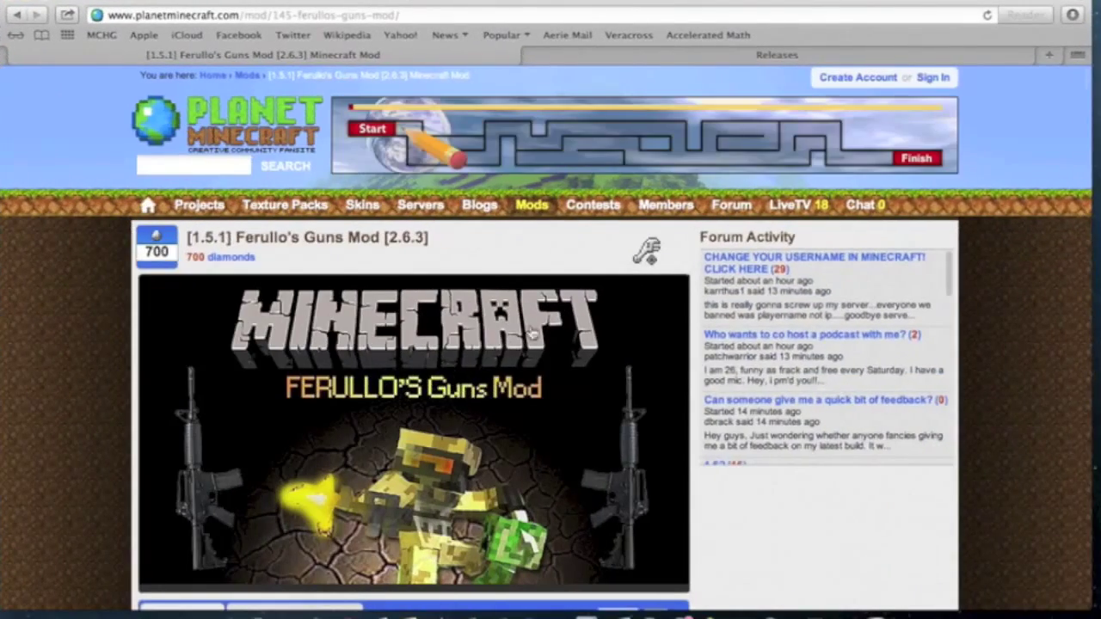
pyautogui.scroll(-5, 505, 385)
pyautogui.scroll(5, 505, 386)
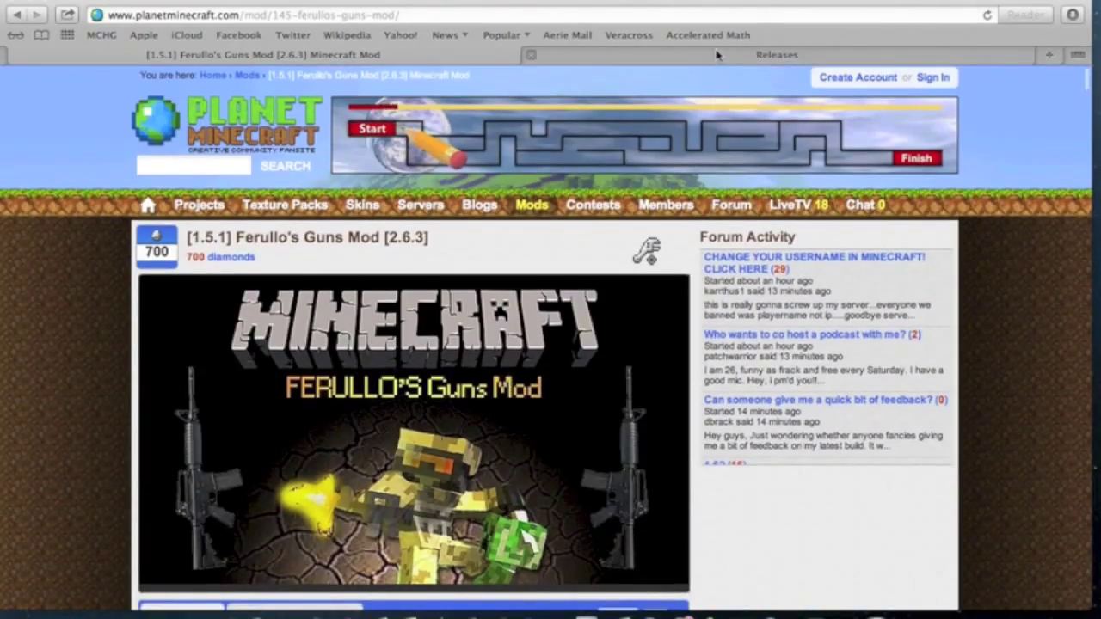
pyautogui.hotkey('ctrl', 'Tab')
pyautogui.scroll(-1, 505, 398)
pyautogui.scroll(2, 506, 398)
pyautogui.hotkey('ctrl', 'Tab')
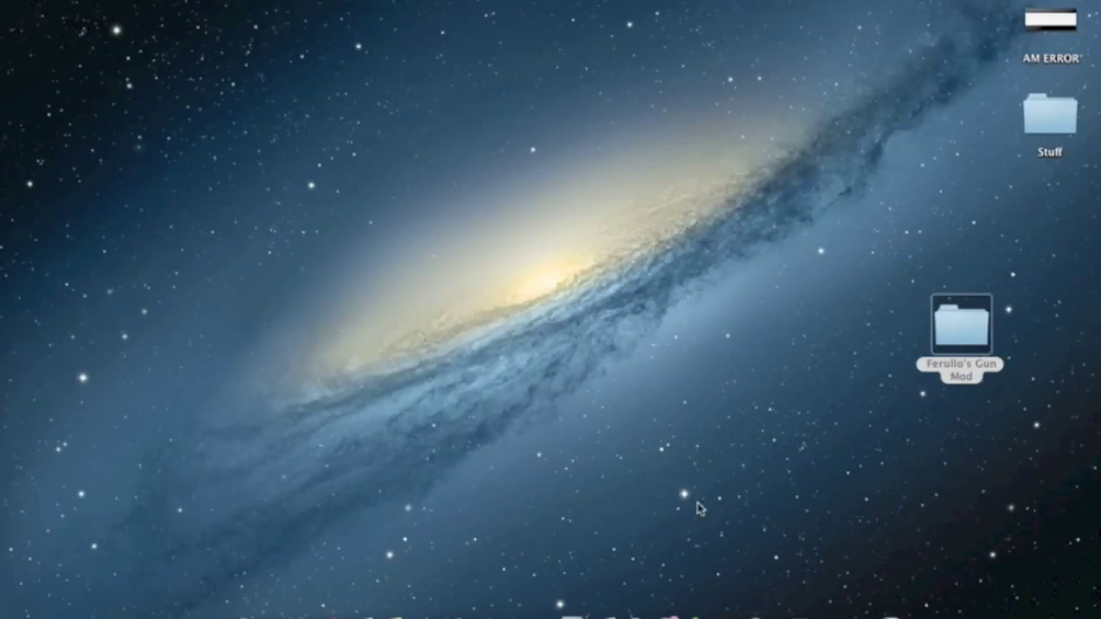
pyautogui.click(799, 443)
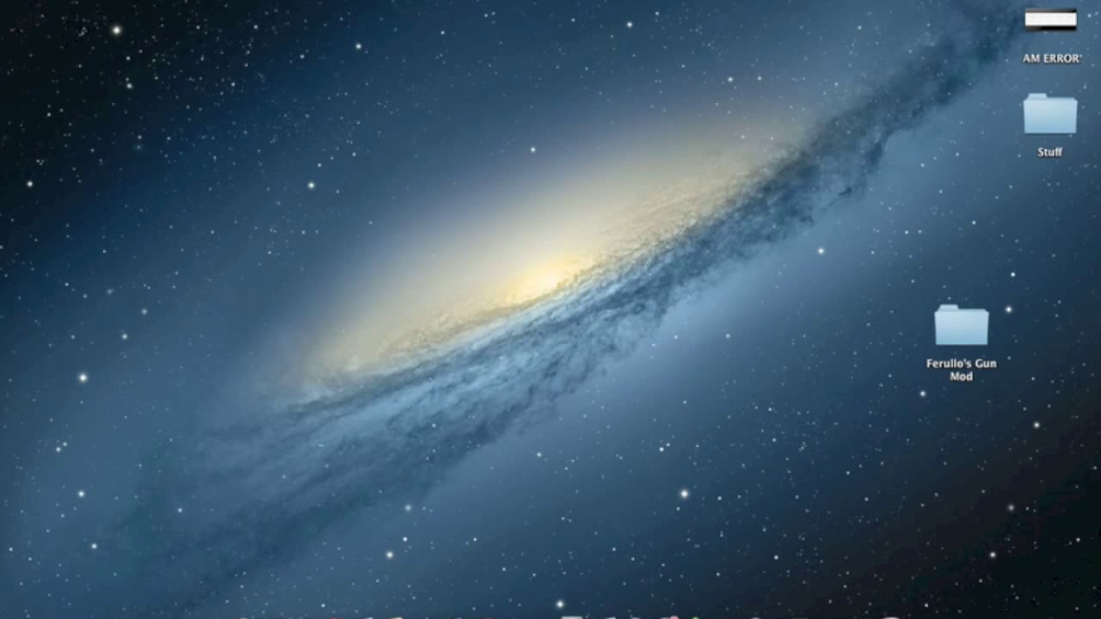
# Navigate through the hidden Library to Application Support > minecraft > bin
pyautogui.click(225, 0)
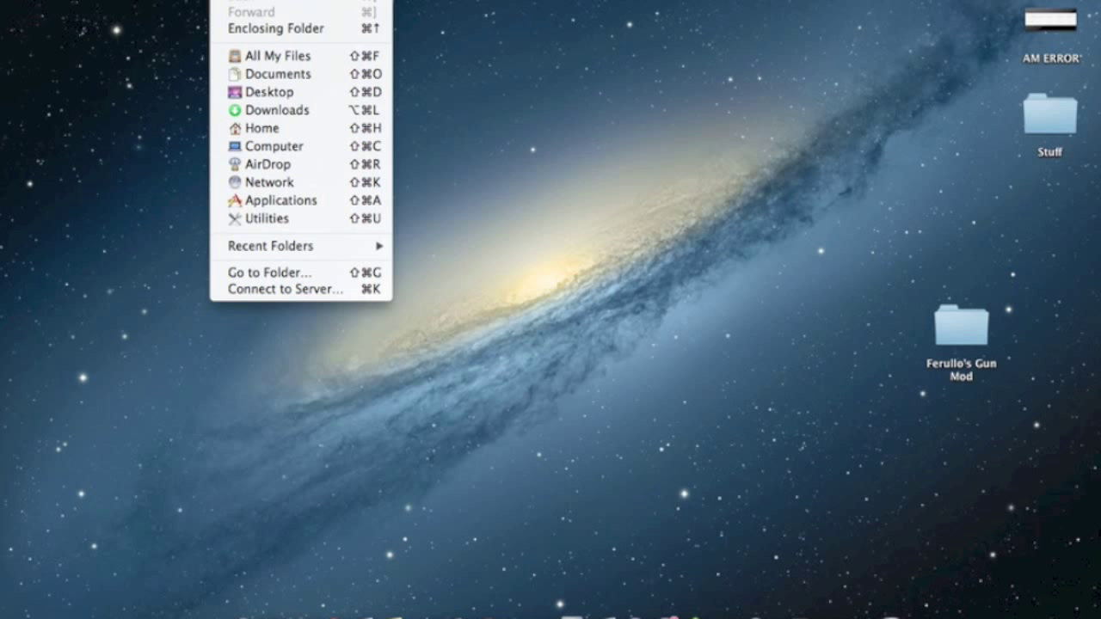
pyautogui.press('alt')
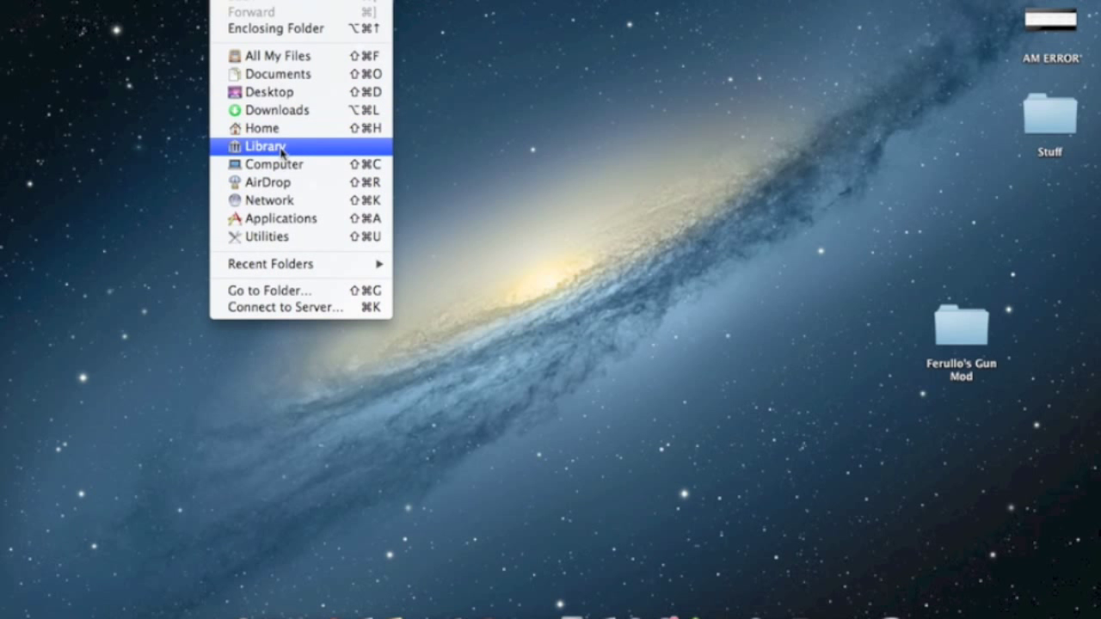
pyautogui.keyDown('alt'); pyautogui.click(298, 147); pyautogui.keyUp('alt')
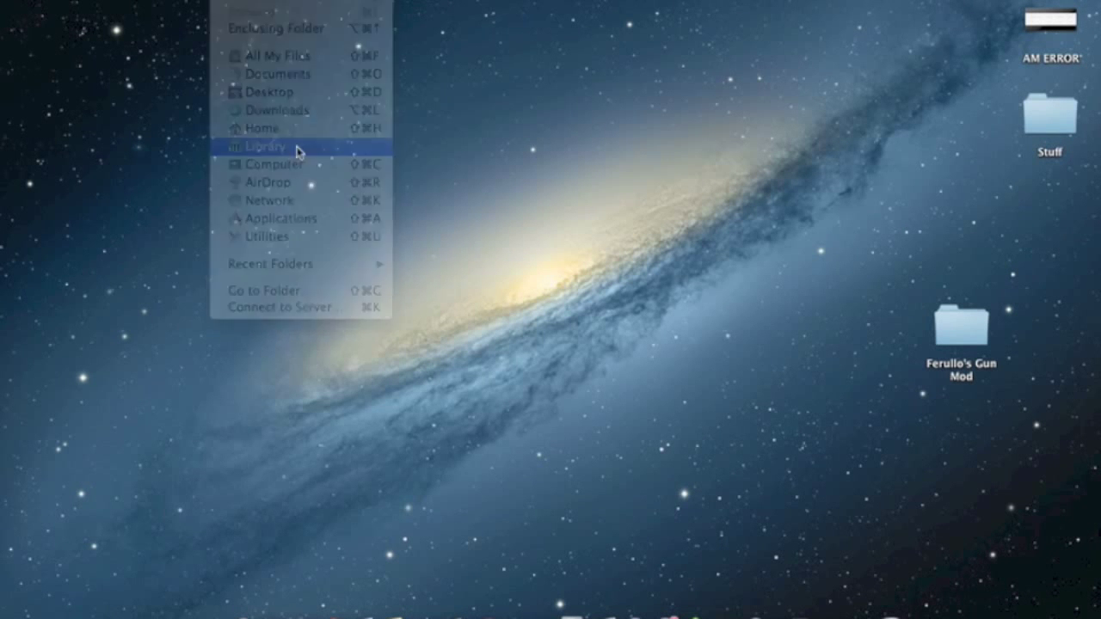
pyautogui.doubleClick(619, 248)
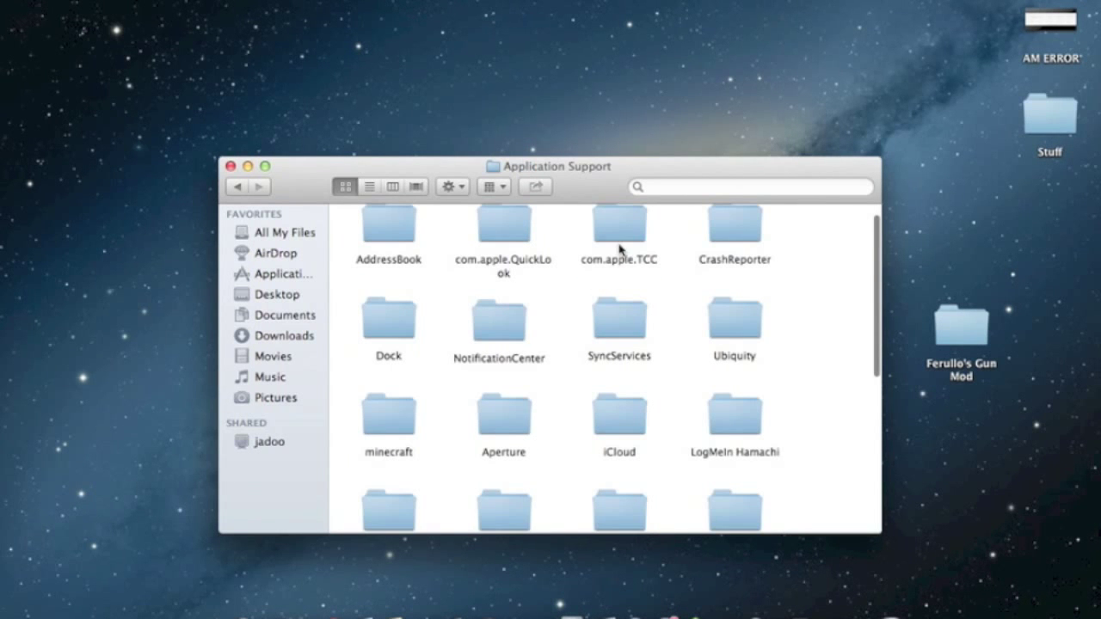
pyautogui.doubleClick(374, 433)
pyautogui.doubleClick(389, 237)
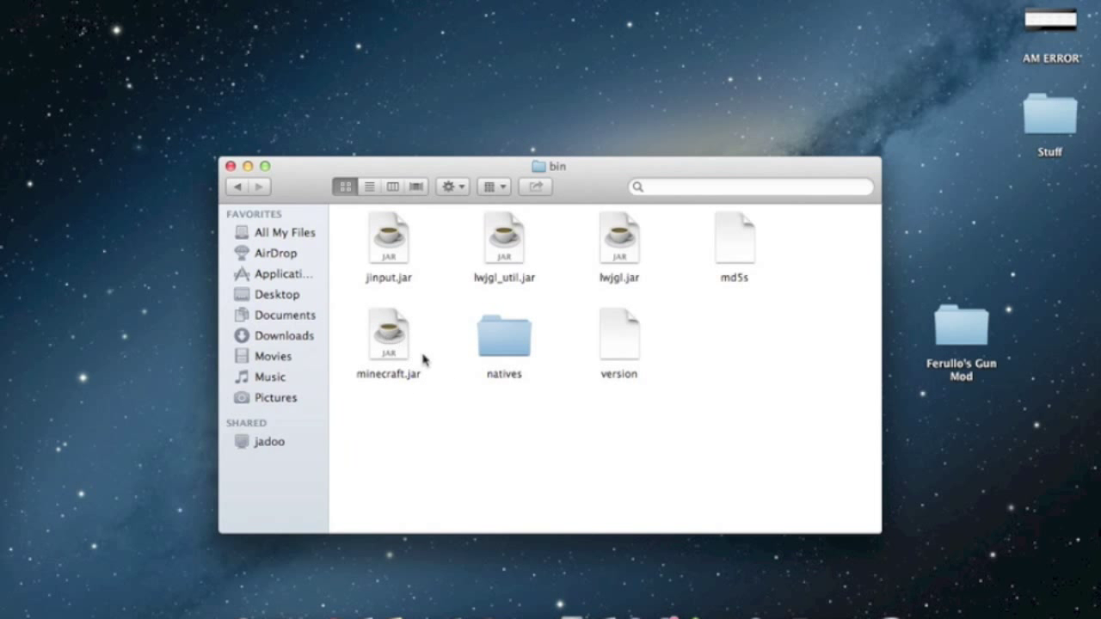
# Rename minecraft.jar to minecraft.jar.zip via Get Info, confirming the .zip extension
pyautogui.rightClick(395, 344)
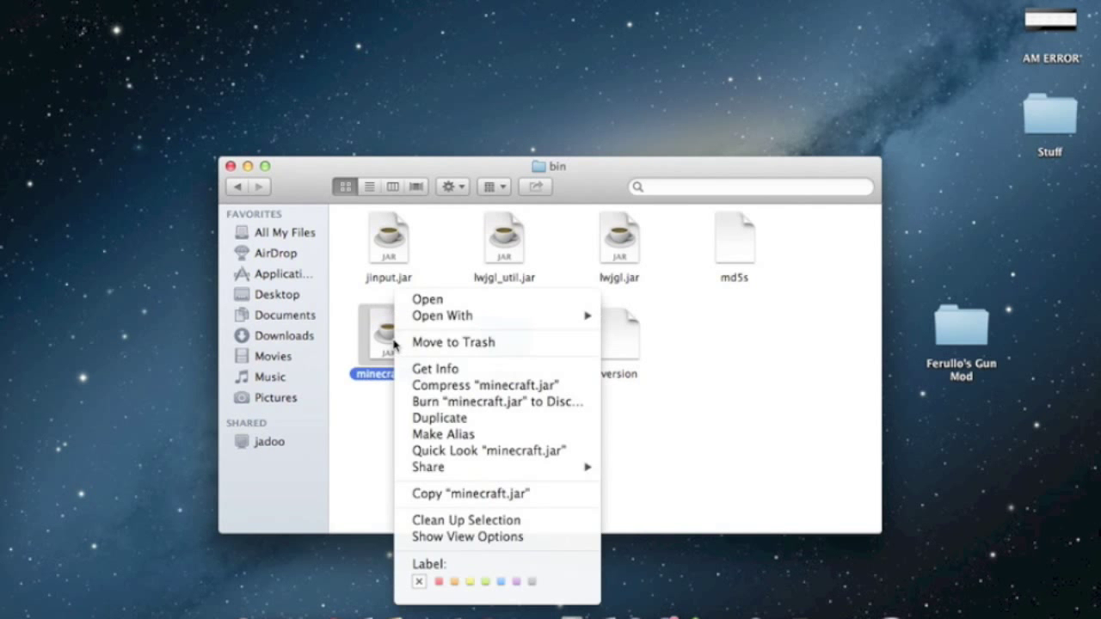
pyautogui.click(438, 369)
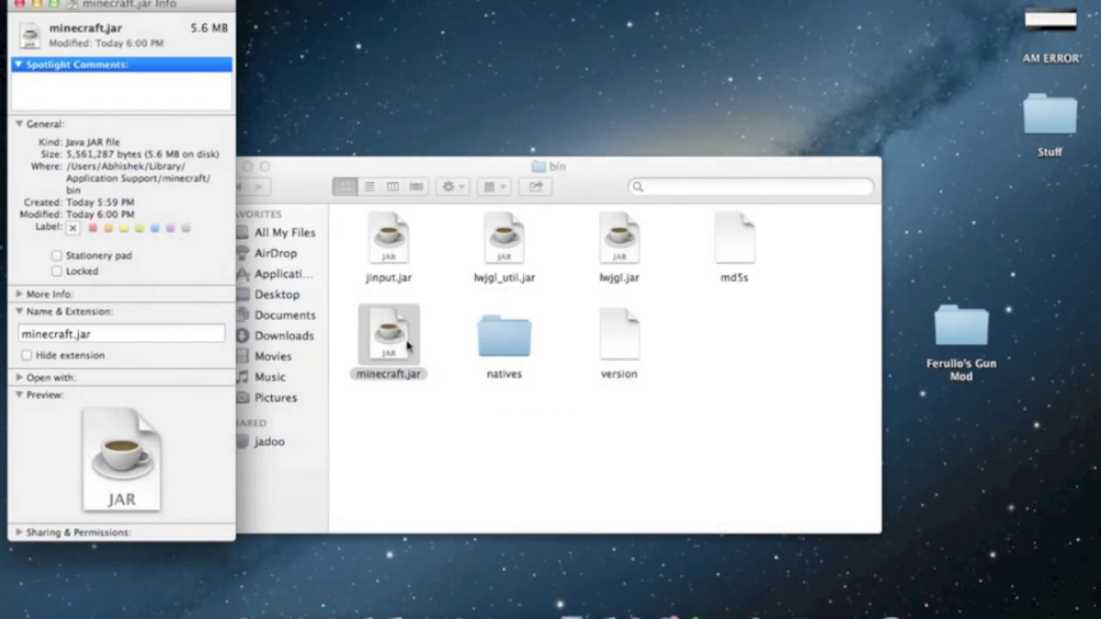
pyautogui.click(19, 311)
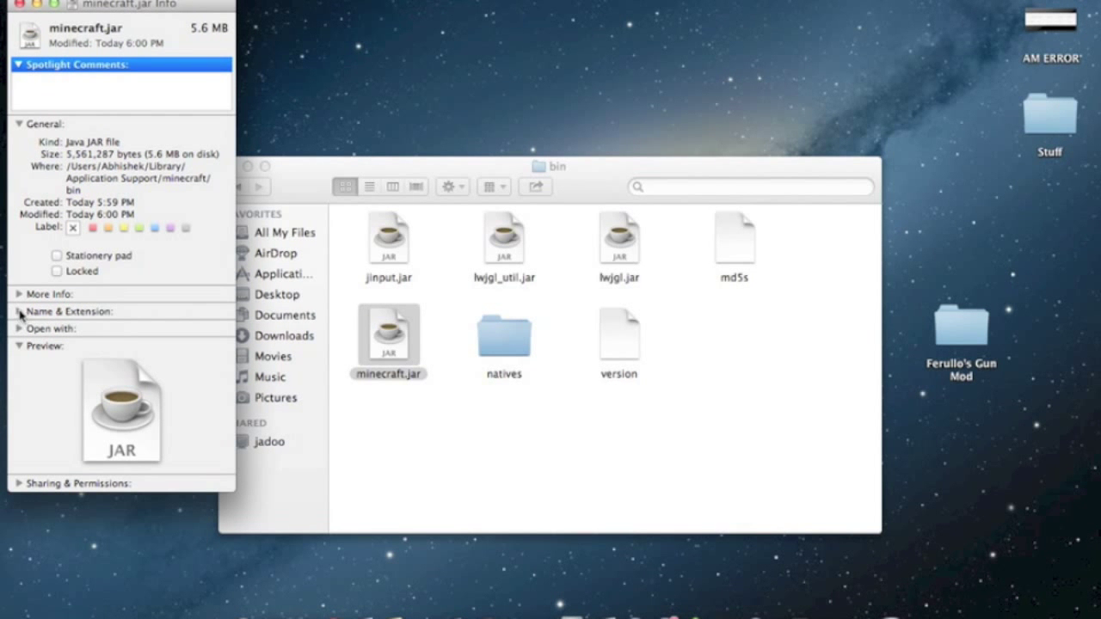
pyautogui.click(19, 312)
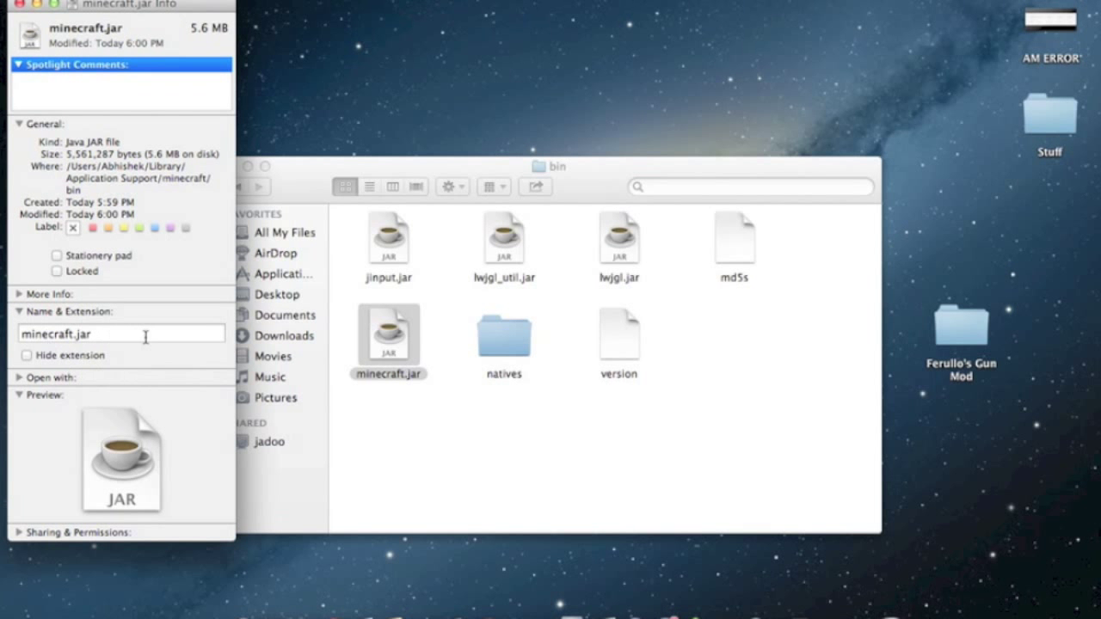
pyautogui.click(115, 338)
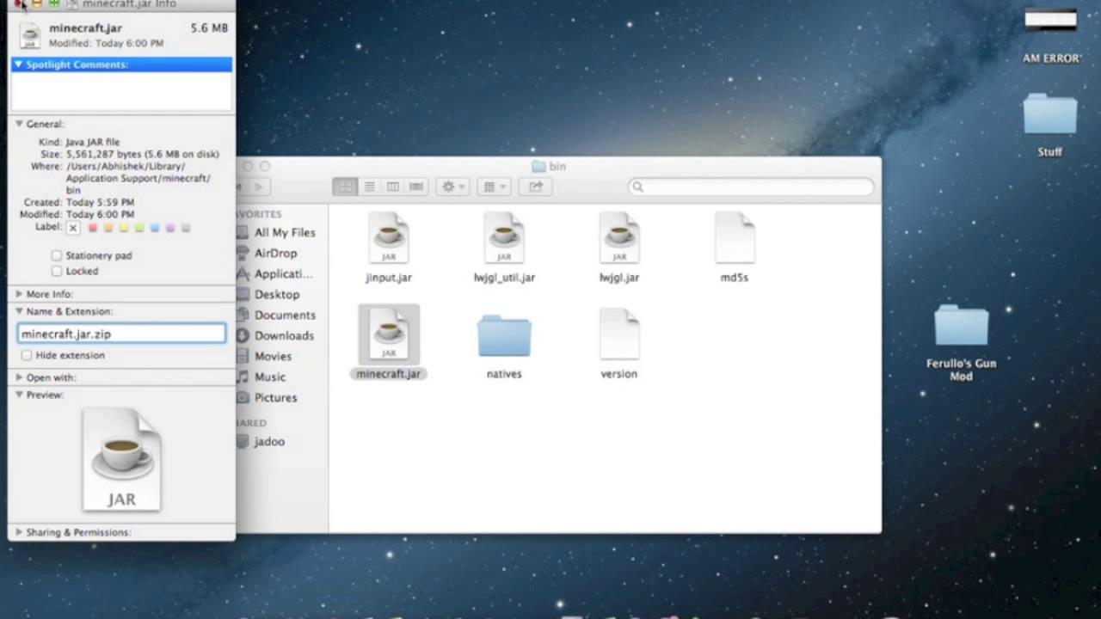
pyautogui.click(19, 5)
pyautogui.click(675, 217)
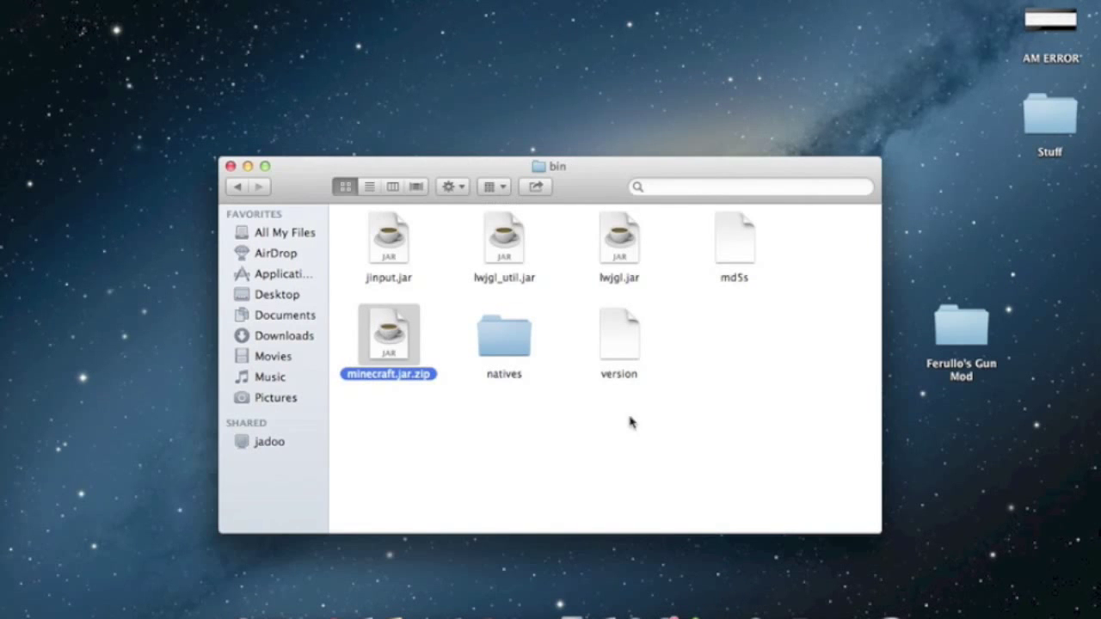
# Extract minecraft.jar.zip into a minecraft.jar folder and drag the zip away
pyautogui.click(606, 490)
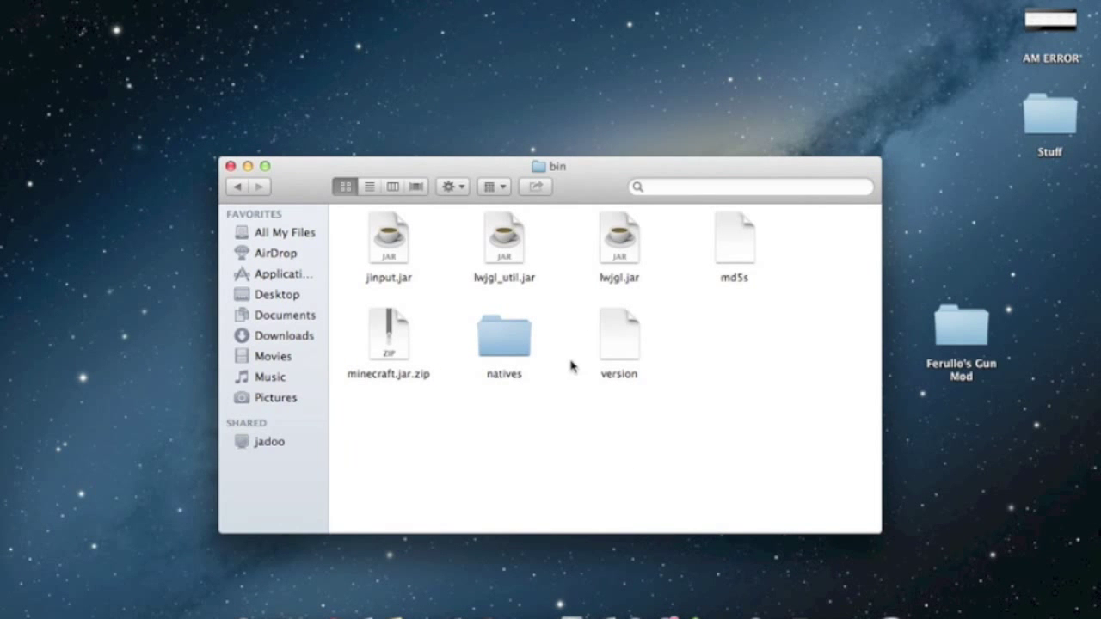
pyautogui.doubleClick(388, 337)
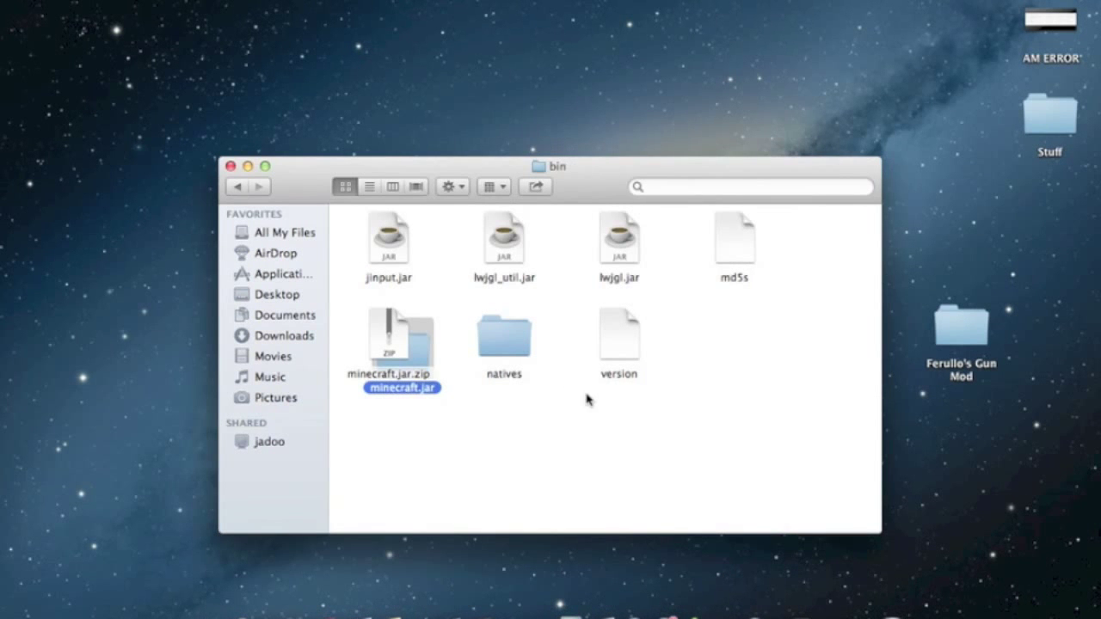
pyautogui.moveTo(392, 336)
pyautogui.mouseDown()
pyautogui.moveTo(492, 443)
pyautogui.moveTo(604, 456)
pyautogui.moveTo(778, 433)
pyautogui.moveTo(805, 445)
pyautogui.moveTo(858, 582)
pyautogui.mouseUp()
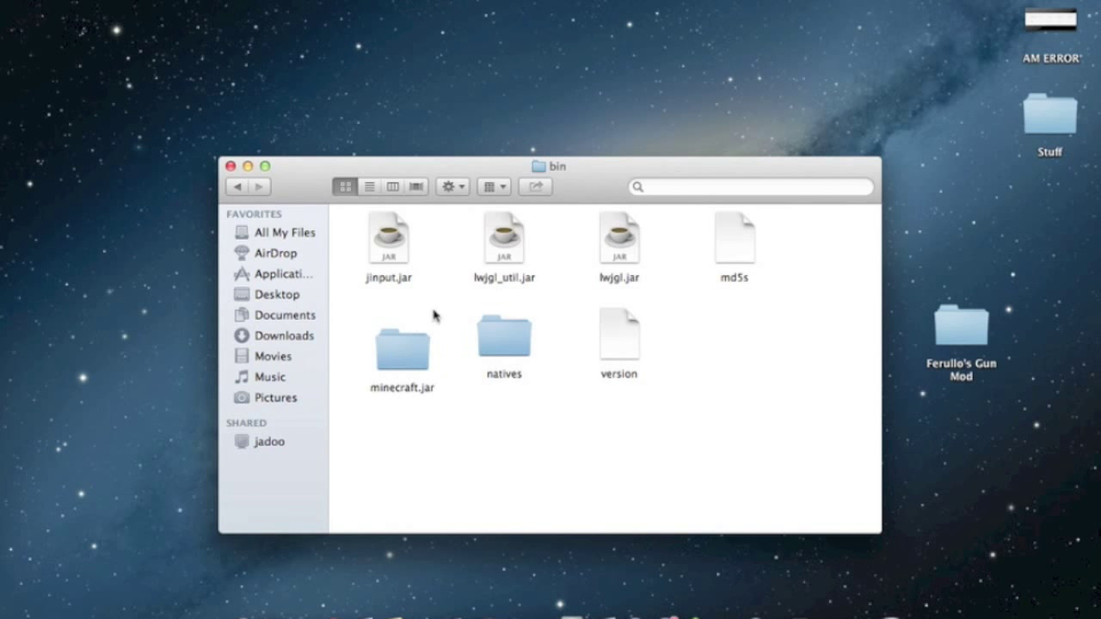
# Open the extracted minecraft.jar folder and drag its META-INF folder to the Trash
pyautogui.doubleClick(405, 358)
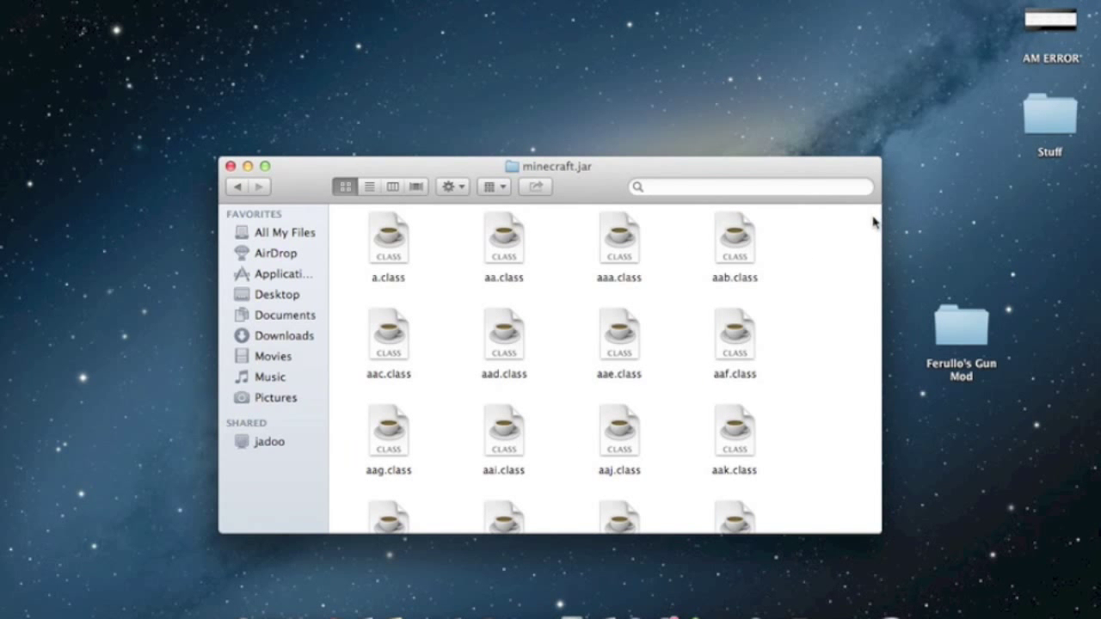
pyautogui.scroll(-2, 852, 249)
pyautogui.moveTo(875, 216)
pyautogui.mouseDown()
pyautogui.moveTo(876, 475)
pyautogui.moveTo(873, 447)
pyautogui.mouseUp()
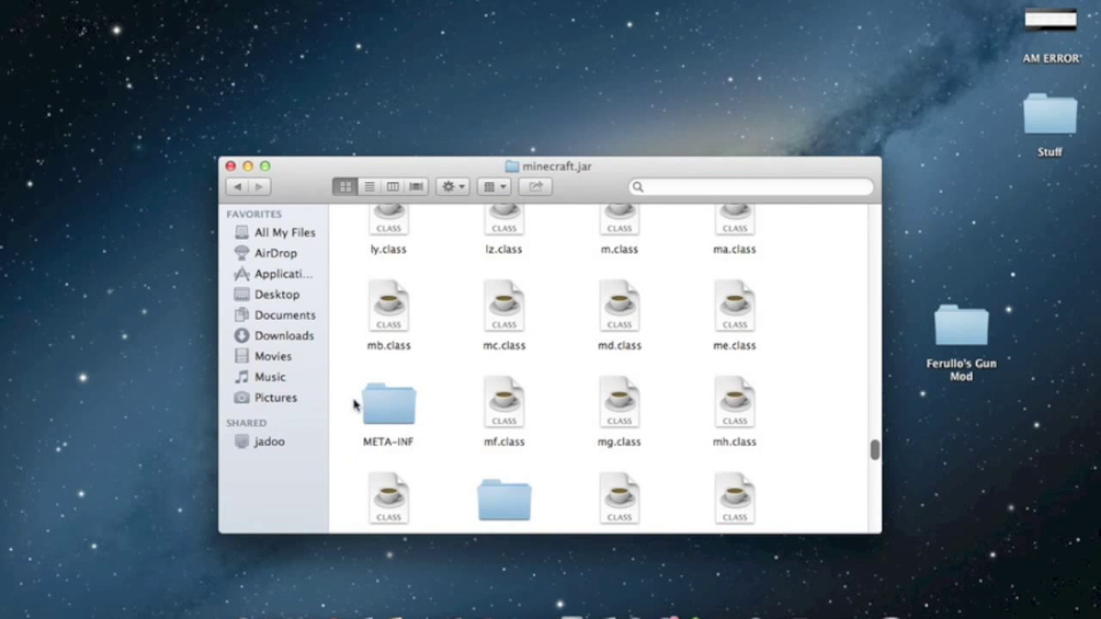
pyautogui.moveTo(389, 410)
pyautogui.mouseDown()
pyautogui.moveTo(664, 394)
pyautogui.moveTo(833, 533)
pyautogui.moveTo(890, 601)
pyautogui.mouseUp()
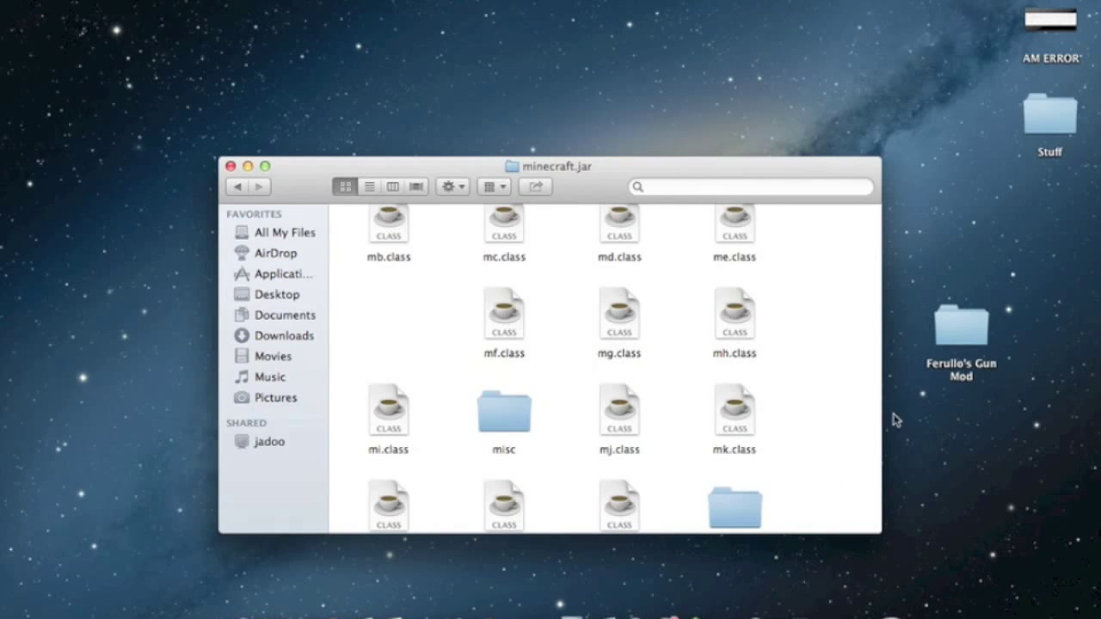
pyautogui.scroll(15, 833, 433)
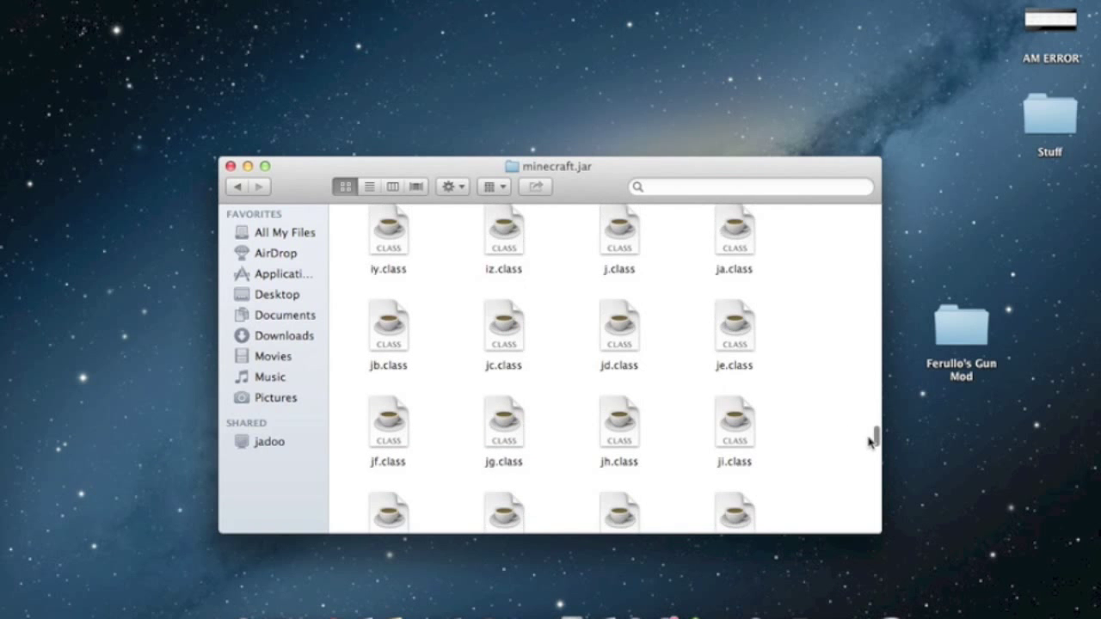
pyautogui.moveTo(876, 439); pyautogui.dragTo(877, 211)
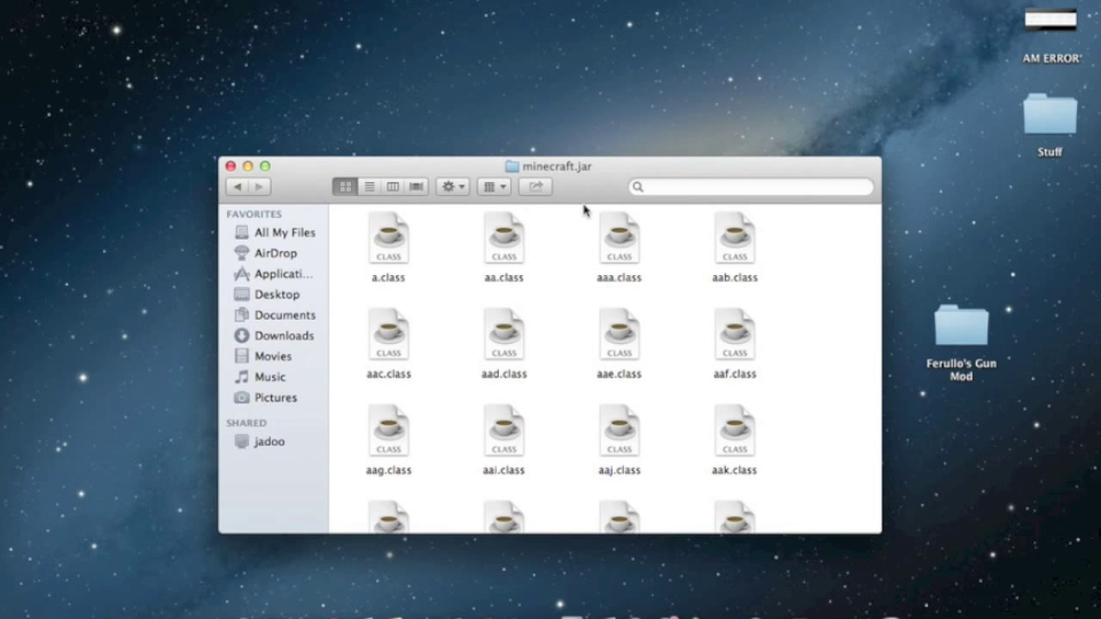
pyautogui.moveTo(593, 195); pyautogui.dragTo(441, 169)
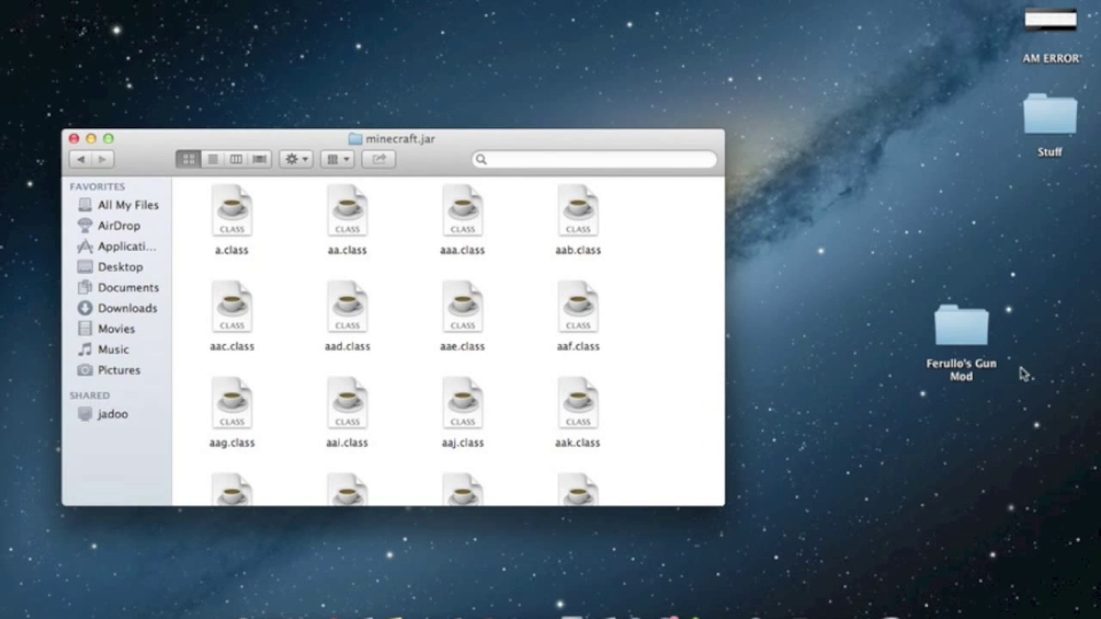
# Open Ferullo's Gun Mod > minecraftforge-universal-1 and arrange it beside the minecraft.jar window
pyautogui.doubleClick(975, 323)
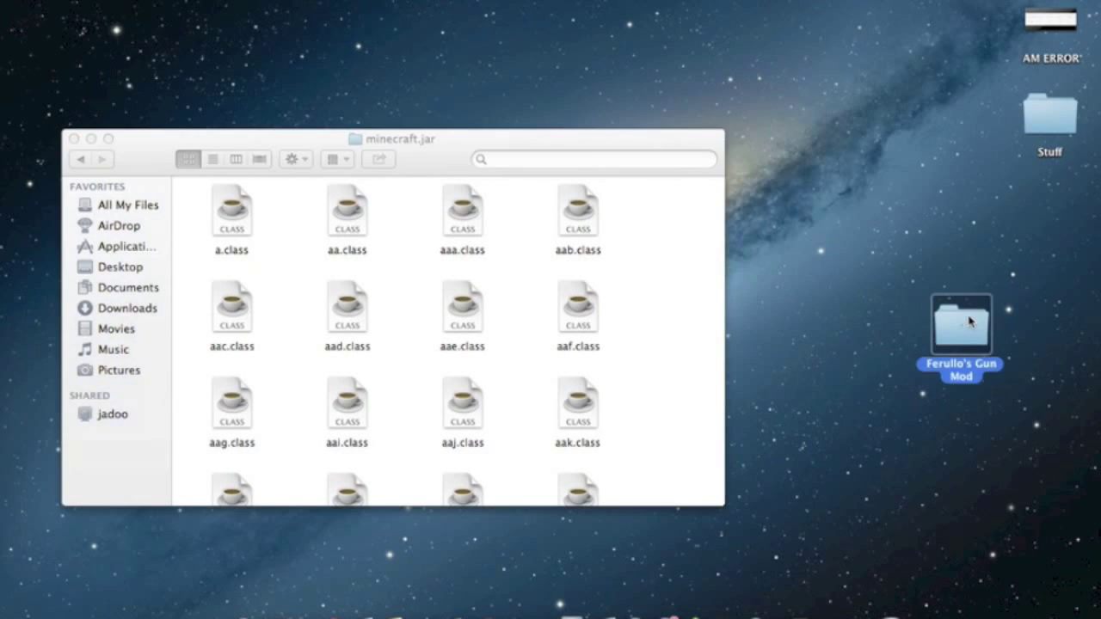
pyautogui.moveTo(619, 156); pyautogui.dragTo(960, 167)
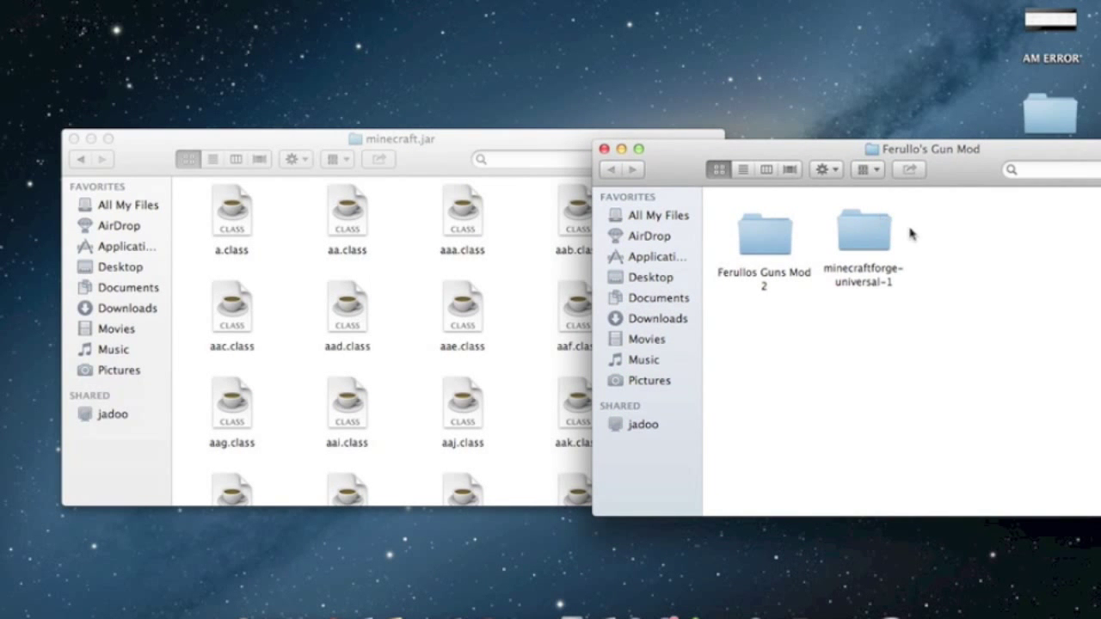
pyautogui.doubleClick(883, 239)
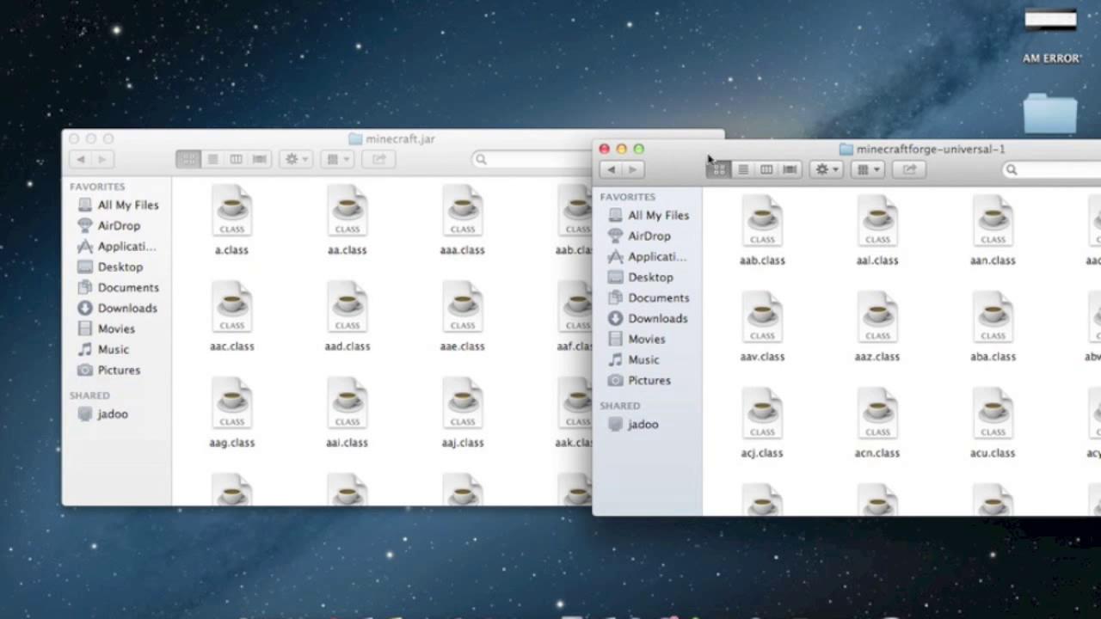
pyautogui.moveTo(707, 158); pyautogui.dragTo(614, 160)
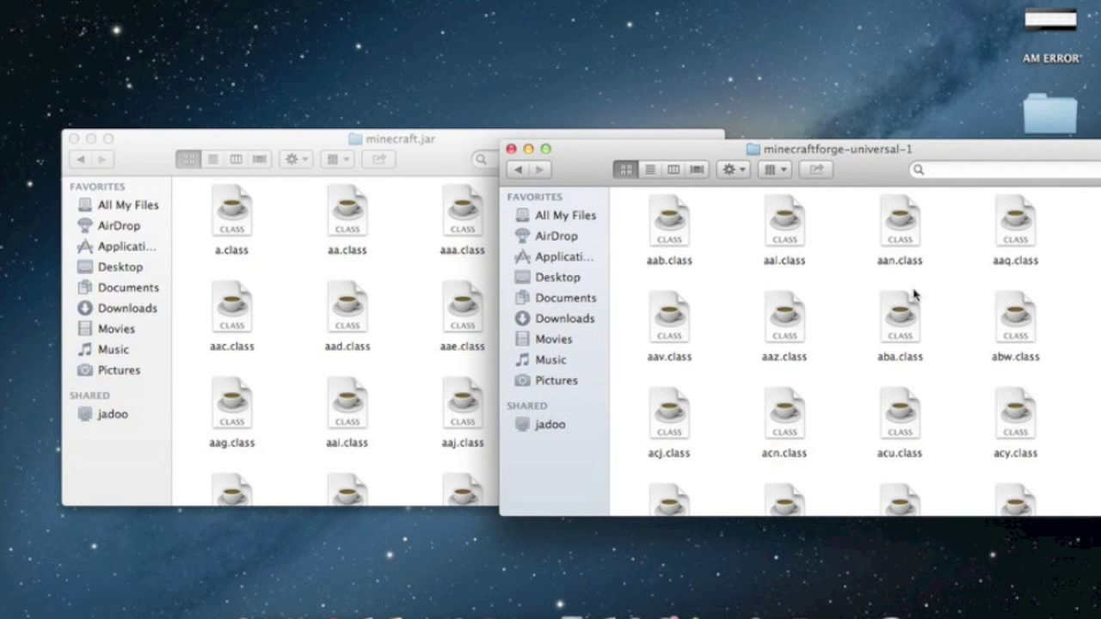
pyautogui.moveTo(672, 156); pyautogui.dragTo(717, 158)
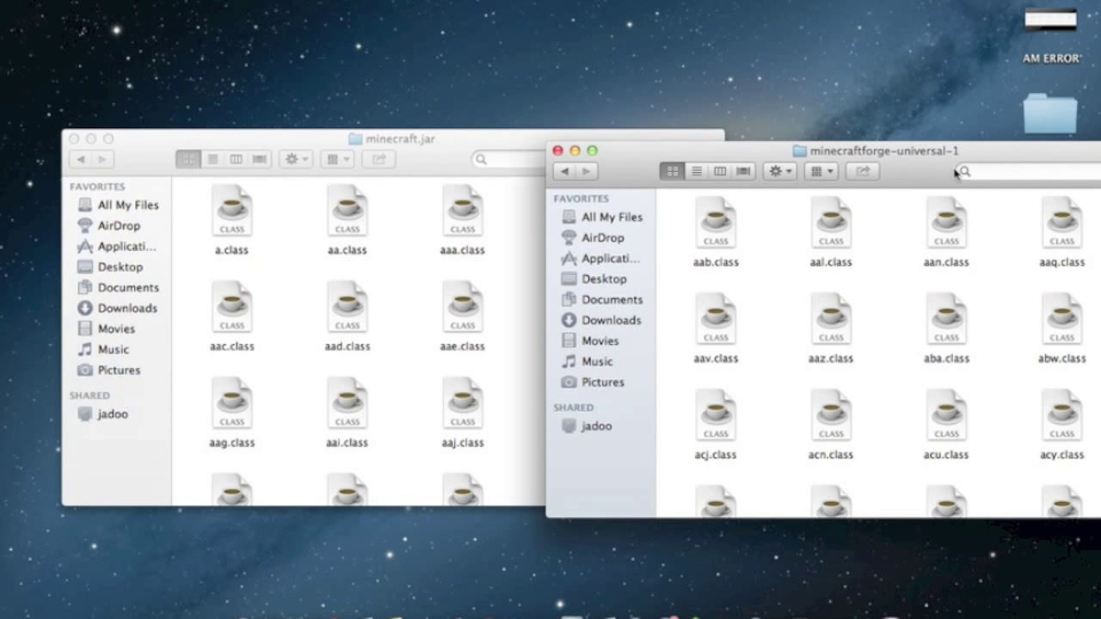
pyautogui.moveTo(929, 180)
pyautogui.mouseDown()
pyautogui.moveTo(928, 167)
pyautogui.moveTo(939, 204)
pyautogui.mouseUp()
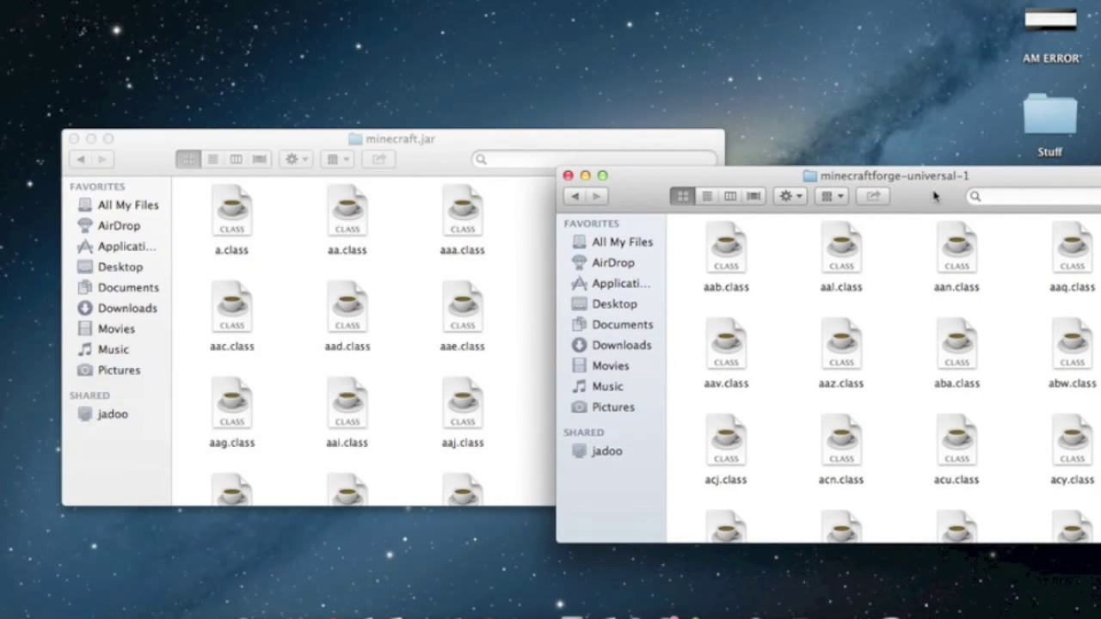
pyautogui.moveTo(451, 161); pyautogui.dragTo(423, 161)
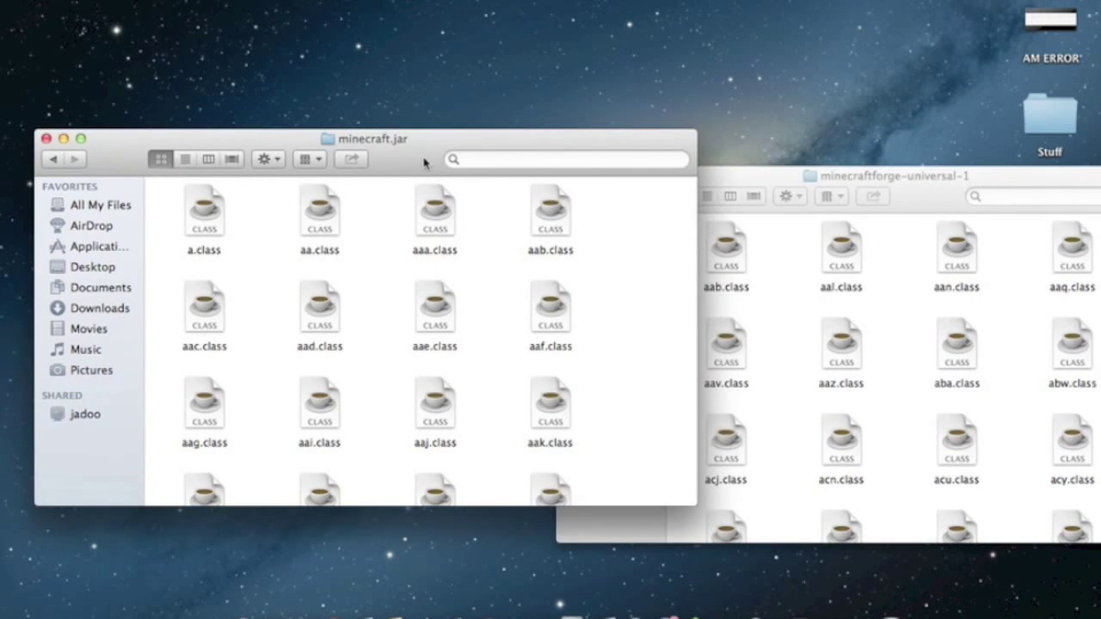
pyautogui.moveTo(909, 188); pyautogui.dragTo(905, 169)
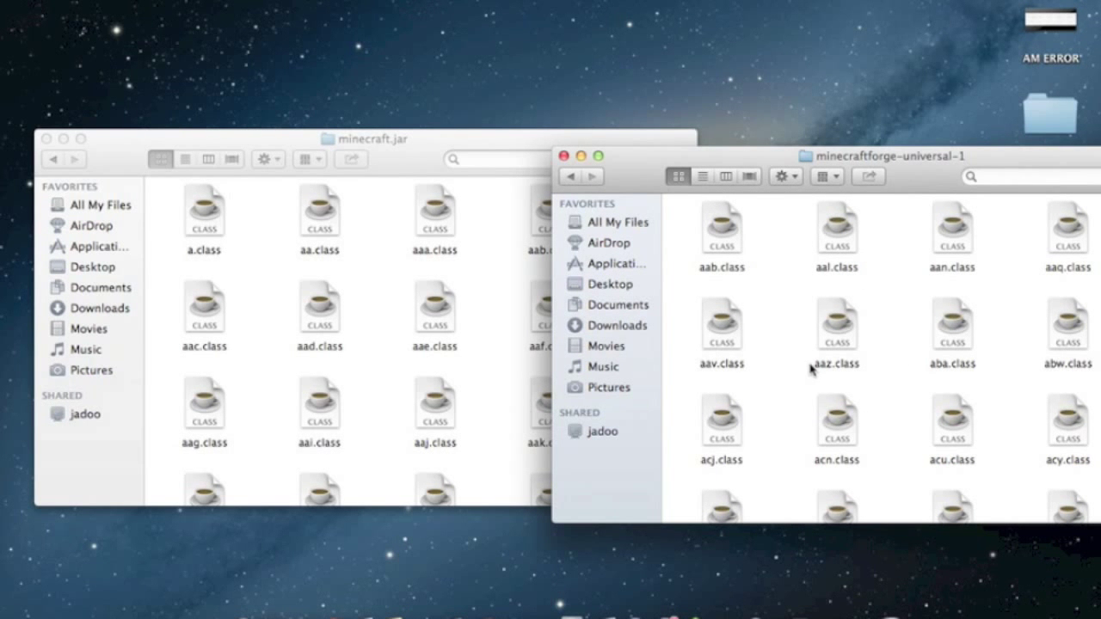
# Move all forge universal files into minecraft.jar, replacing duplicates, and close the forge window
pyautogui.press('super+a')
pyautogui.moveTo(844, 308)
pyautogui.mouseDown()
pyautogui.moveTo(564, 222)
pyautogui.moveTo(363, 261)
pyautogui.moveTo(454, 131)
pyautogui.moveTo(521, 282)
pyautogui.mouseUp()
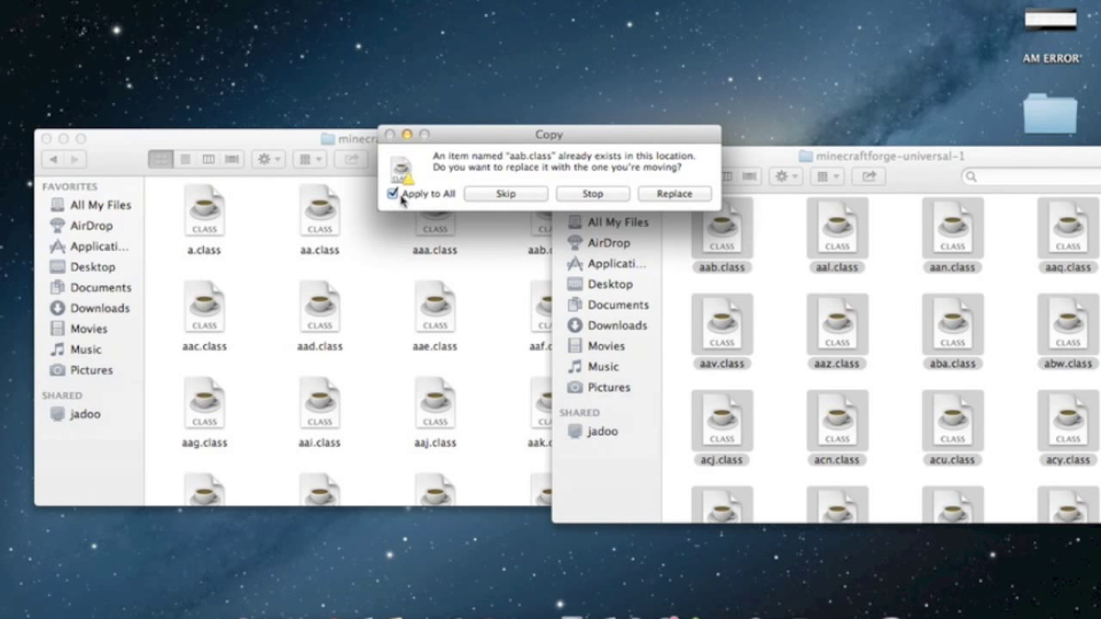
pyautogui.click(699, 195)
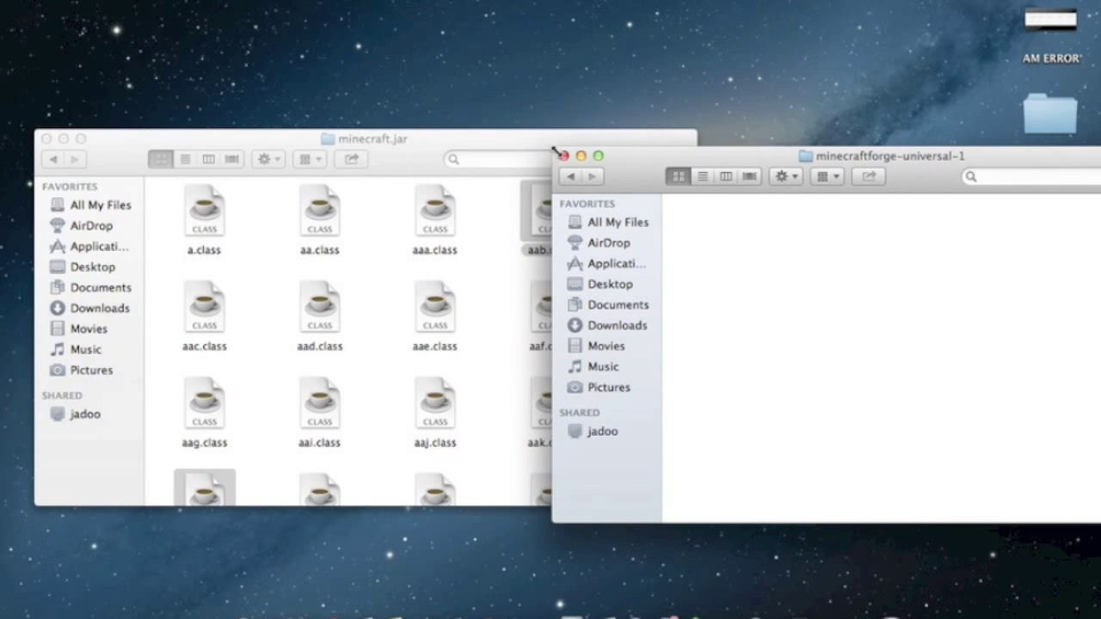
pyautogui.click(563, 155)
# Test-launch Minecraft with Forge 7.7.1.611, quit, then reopen Library's Application Support folder
pyautogui.click(47, 140)
pyautogui.click(473, 383)
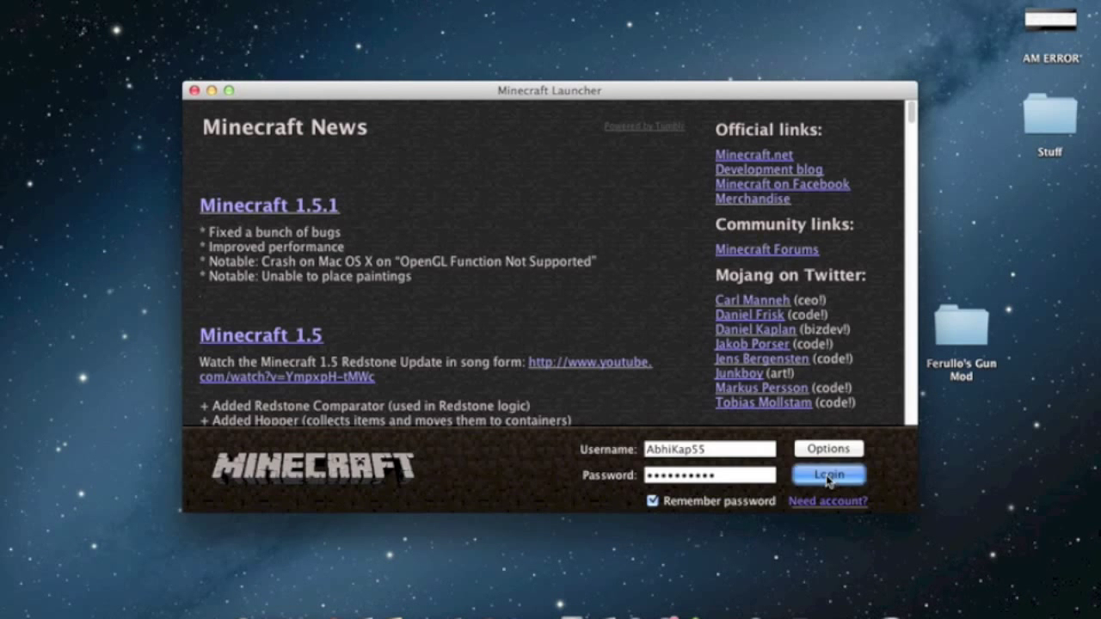
pyautogui.click(829, 480)
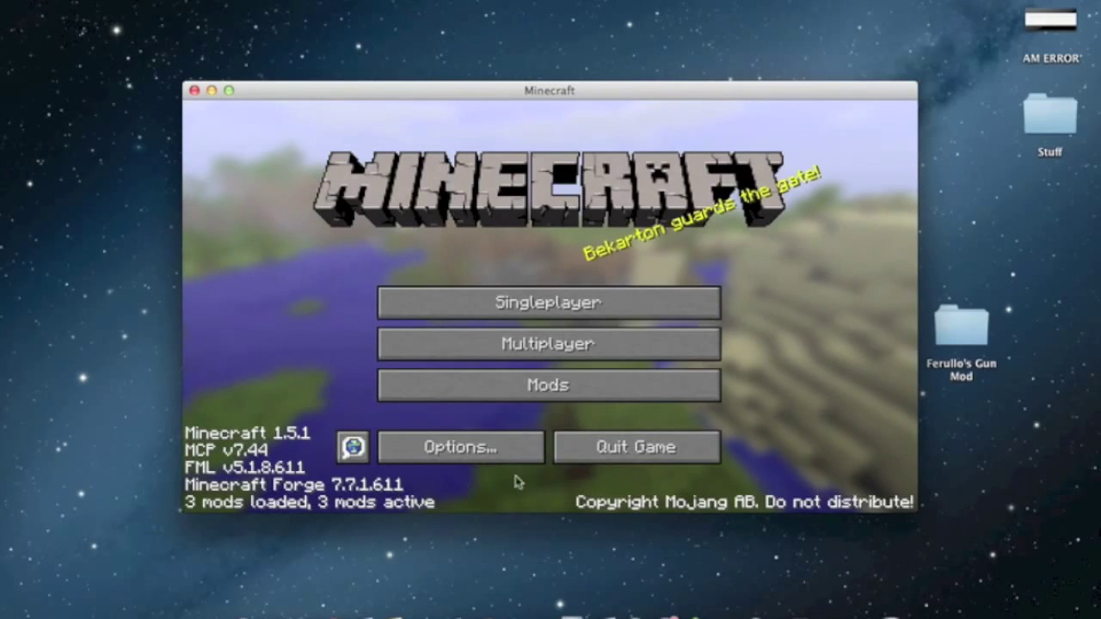
pyautogui.click(660, 464)
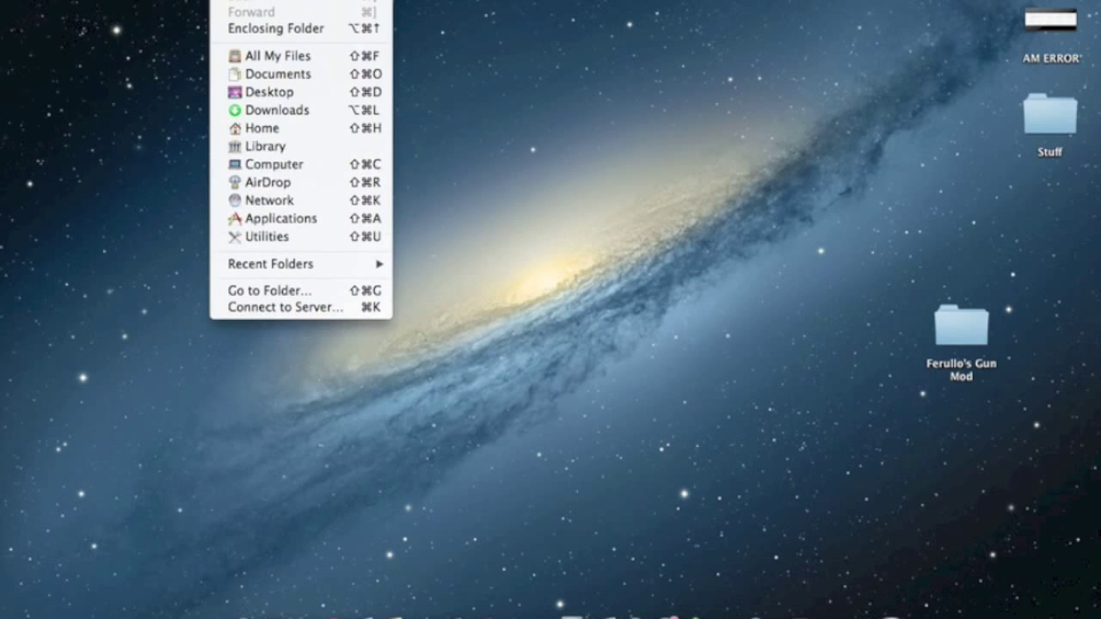
pyautogui.keyDown('alt'); pyautogui.click(265, 143); pyautogui.keyUp('alt')
pyautogui.doubleClick(619, 234)
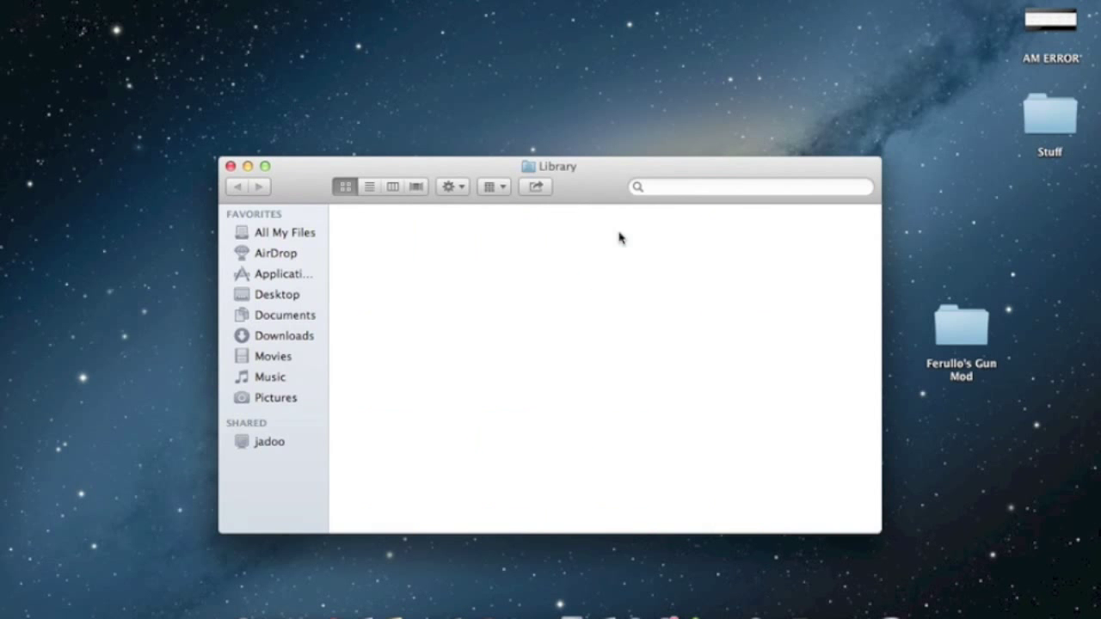
# Open minecraft/bin/minecraft.jar and Ferullos Guns Mod 2/Place in minecraft.jar side by side
pyautogui.doubleClick(392, 407)
pyautogui.doubleClick(397, 239)
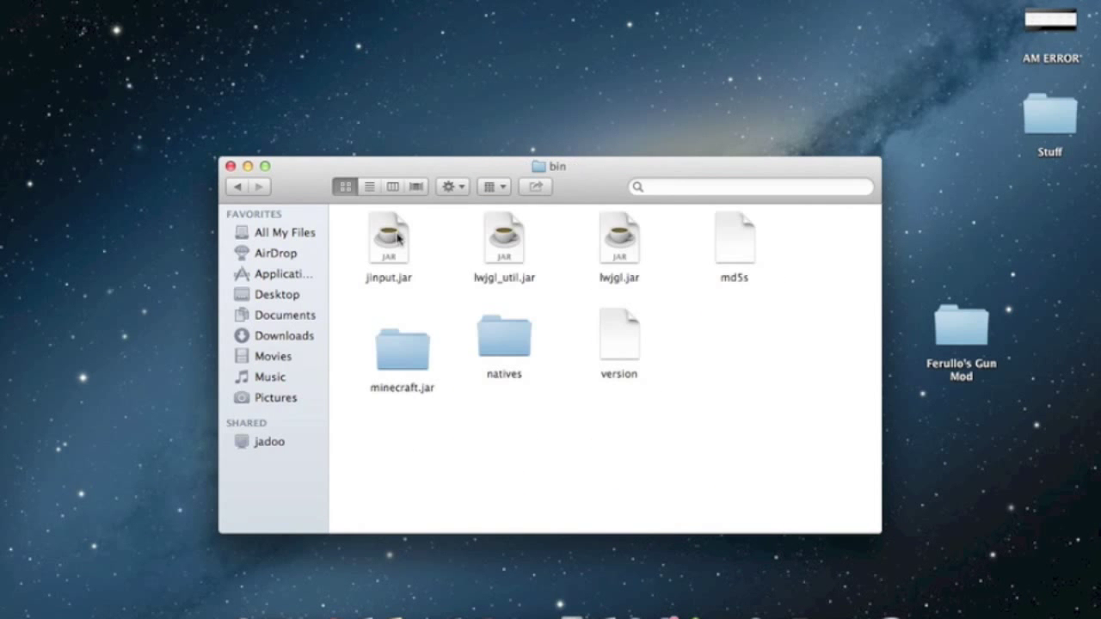
pyautogui.doubleClick(393, 352)
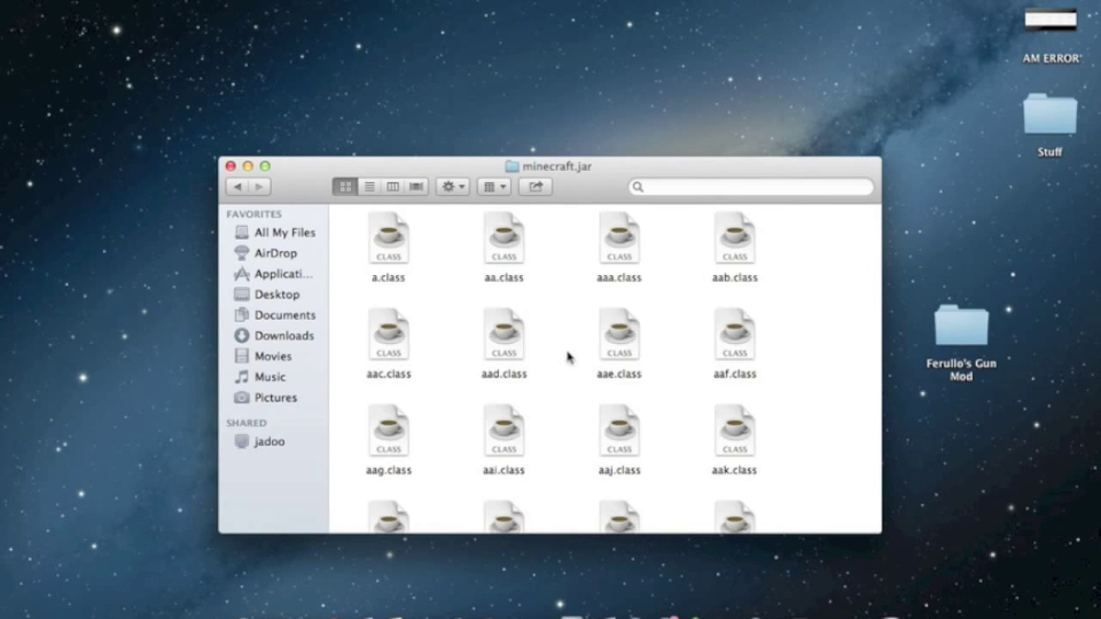
pyautogui.moveTo(561, 156); pyautogui.dragTo(374, 146)
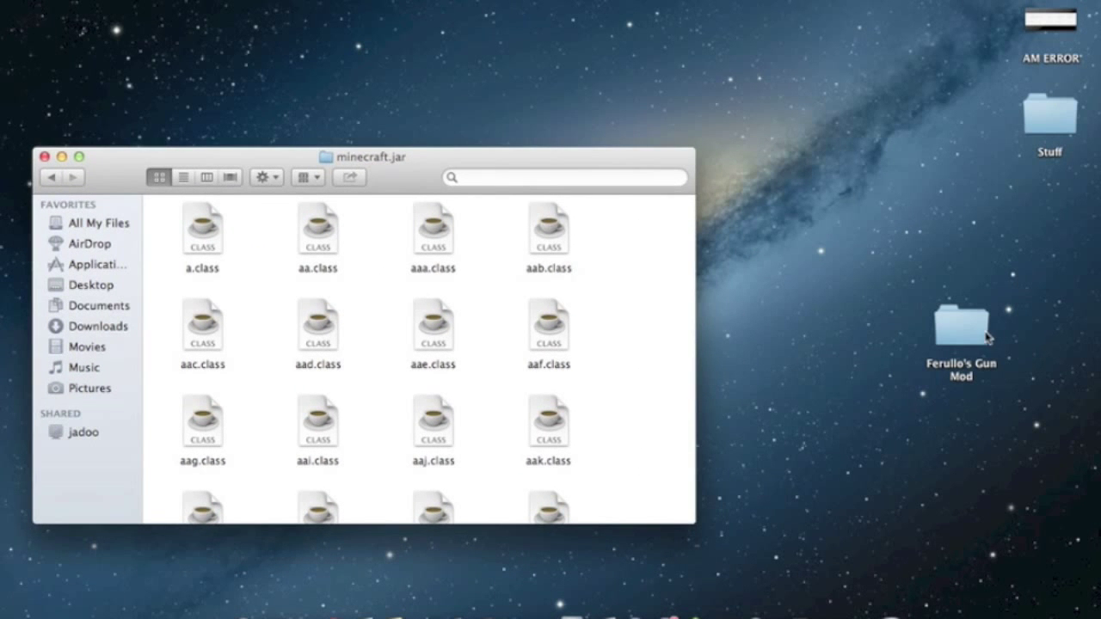
pyautogui.doubleClick(987, 339)
pyautogui.moveTo(740, 172); pyautogui.dragTo(814, 171)
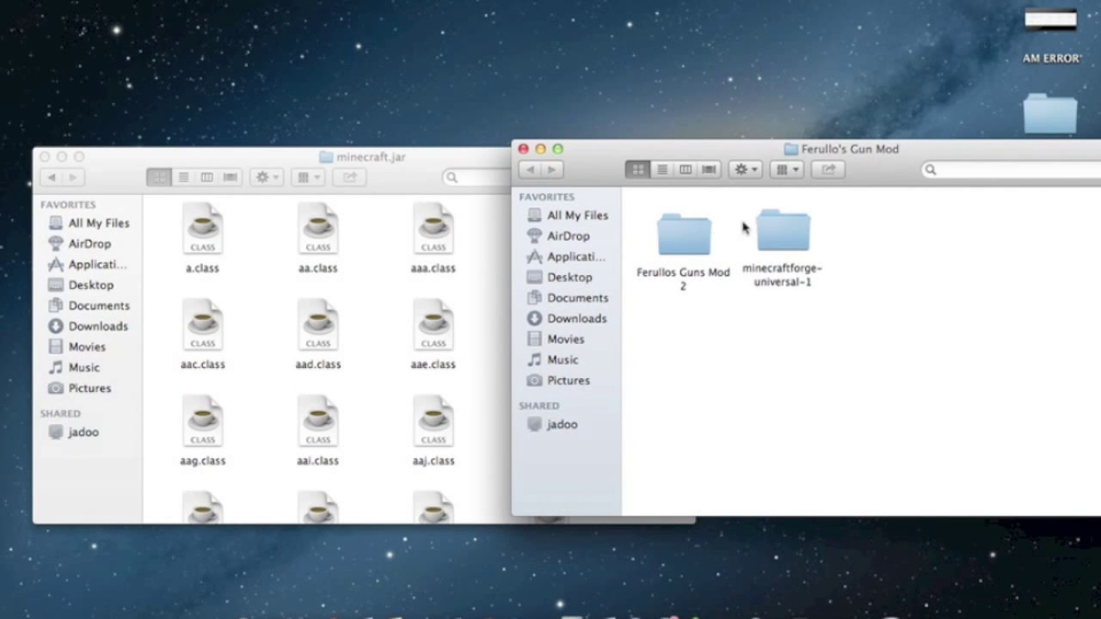
pyautogui.doubleClick(686, 248)
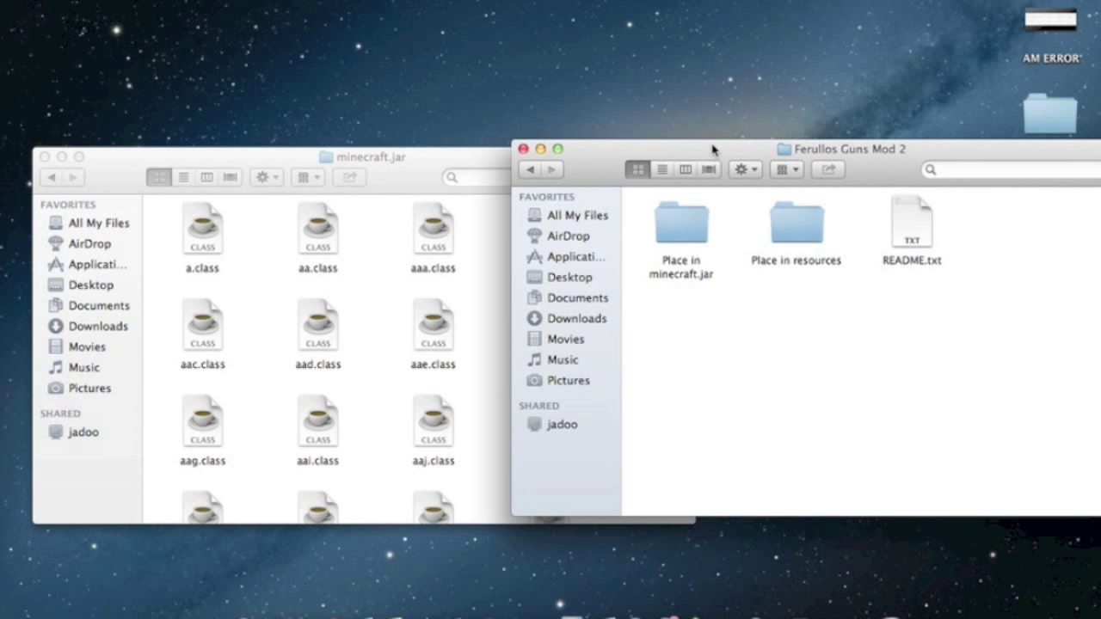
pyautogui.moveTo(714, 152); pyautogui.dragTo(773, 148)
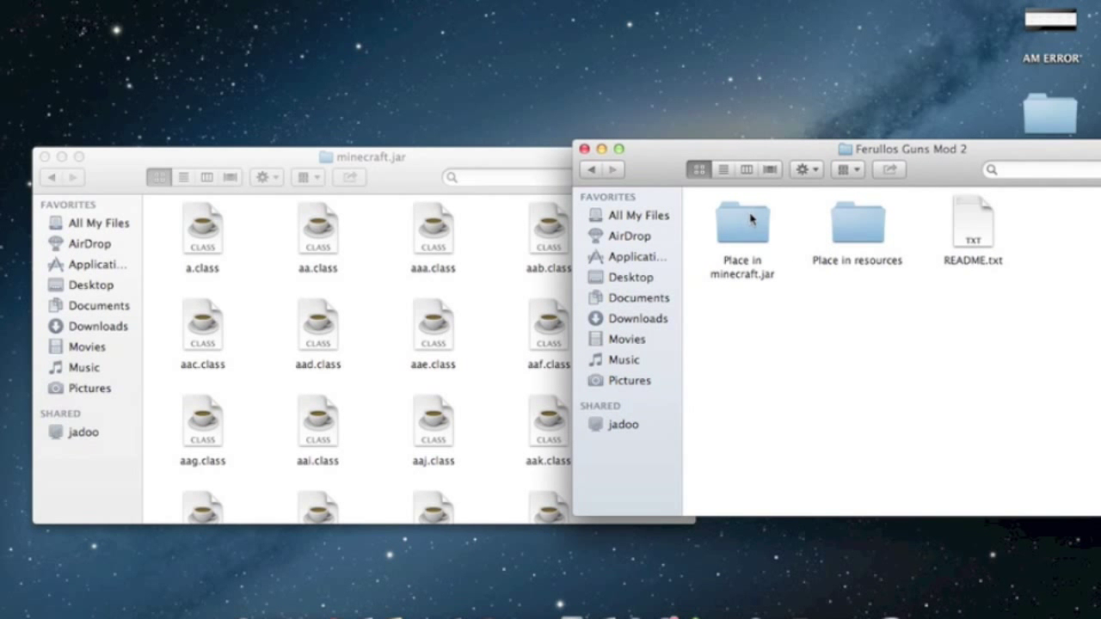
pyautogui.doubleClick(742, 229)
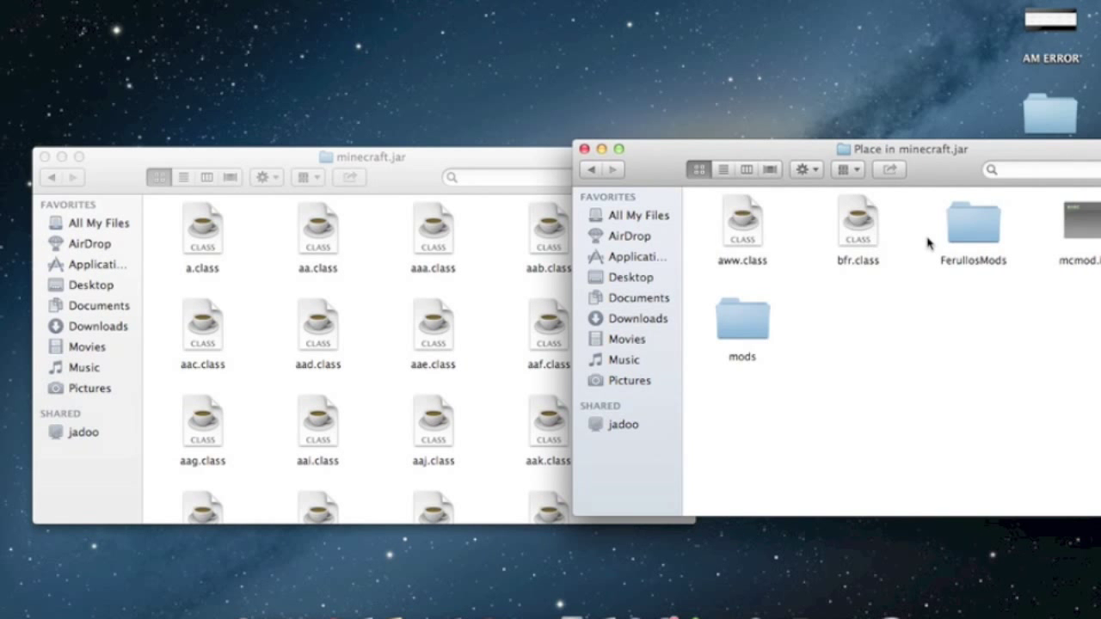
# Move all Place in minecraft.jar items into minecraft.jar, replacing all conflicting files
pyautogui.press('super+a')
pyautogui.moveTo(753, 227)
pyautogui.mouseDown()
pyautogui.moveTo(779, 301)
pyautogui.moveTo(384, 296)
pyautogui.mouseUp()
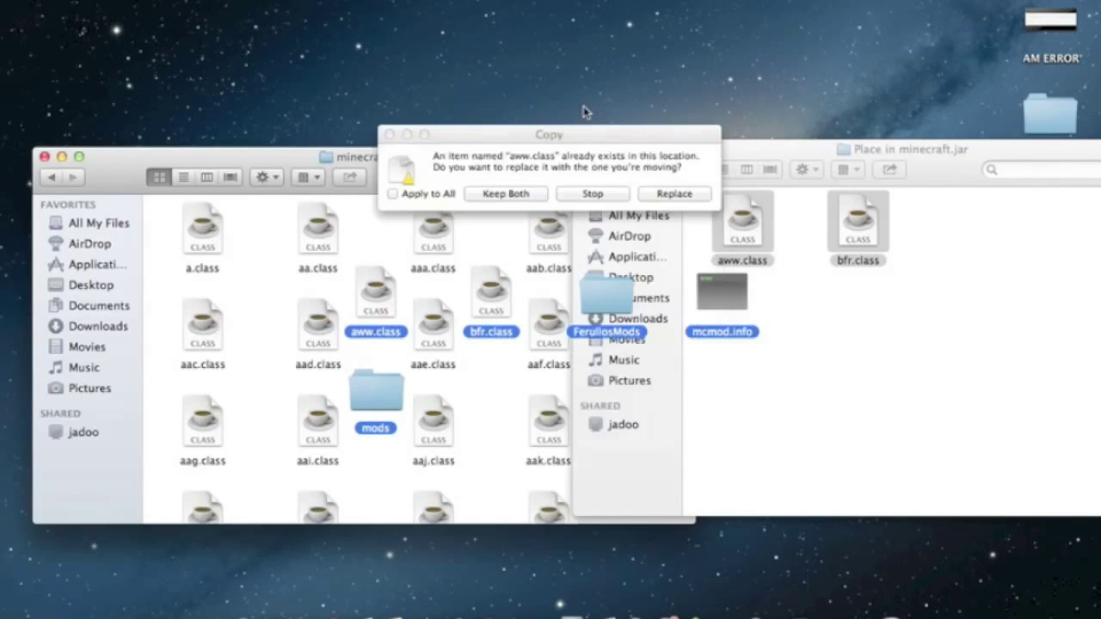
pyautogui.click(393, 193)
pyautogui.click(651, 194)
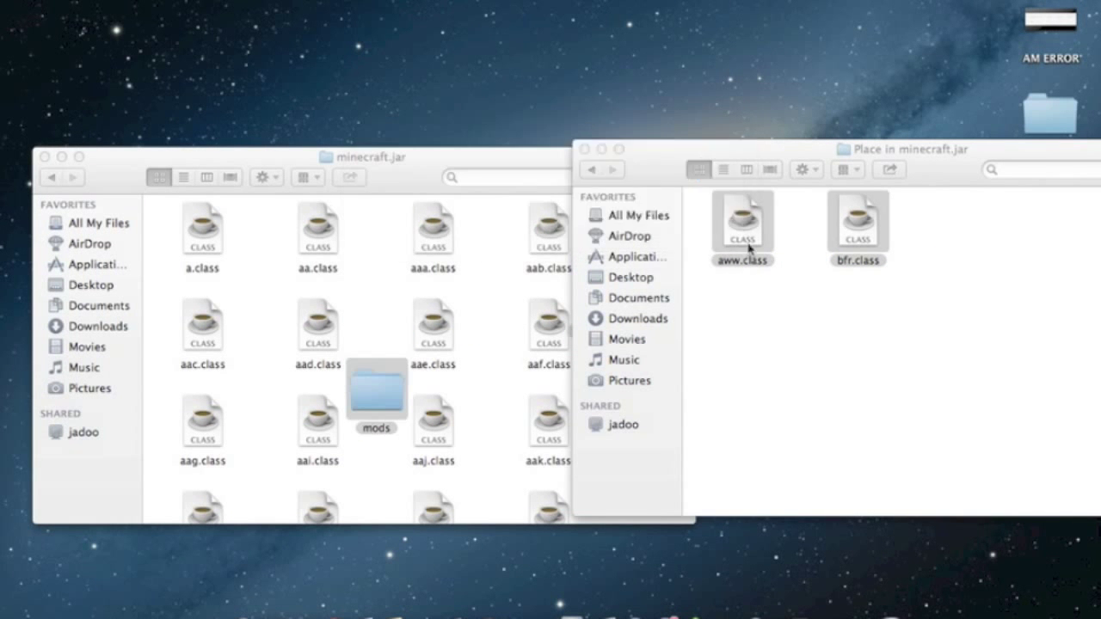
pyautogui.click(89, 193)
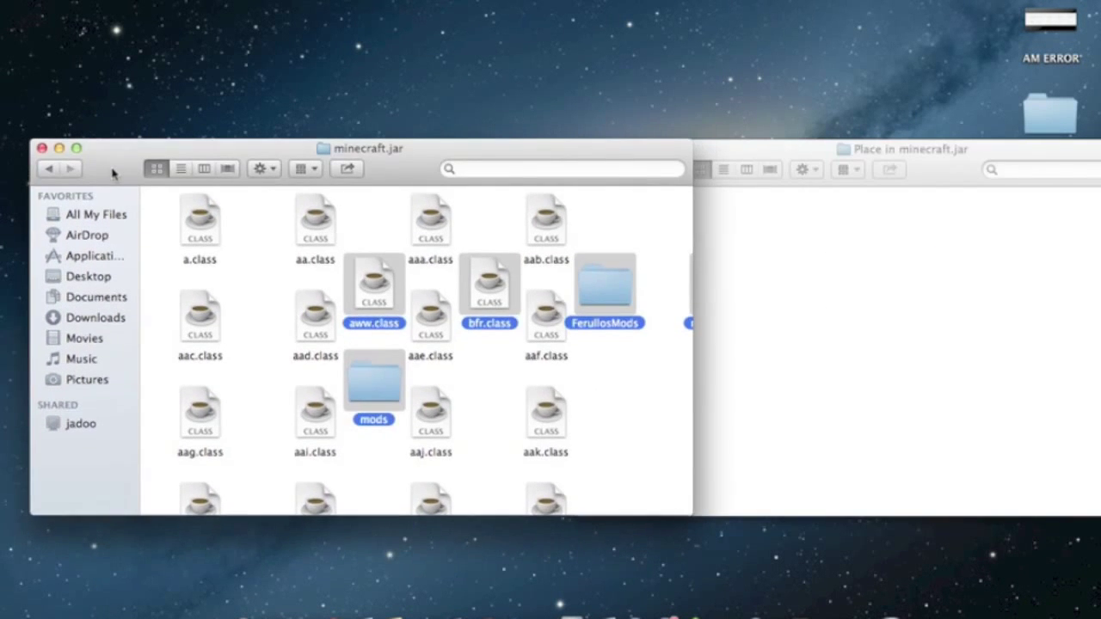
# Go up from minecraft.jar to the minecraft folder and open resources
pyautogui.click(49, 169)
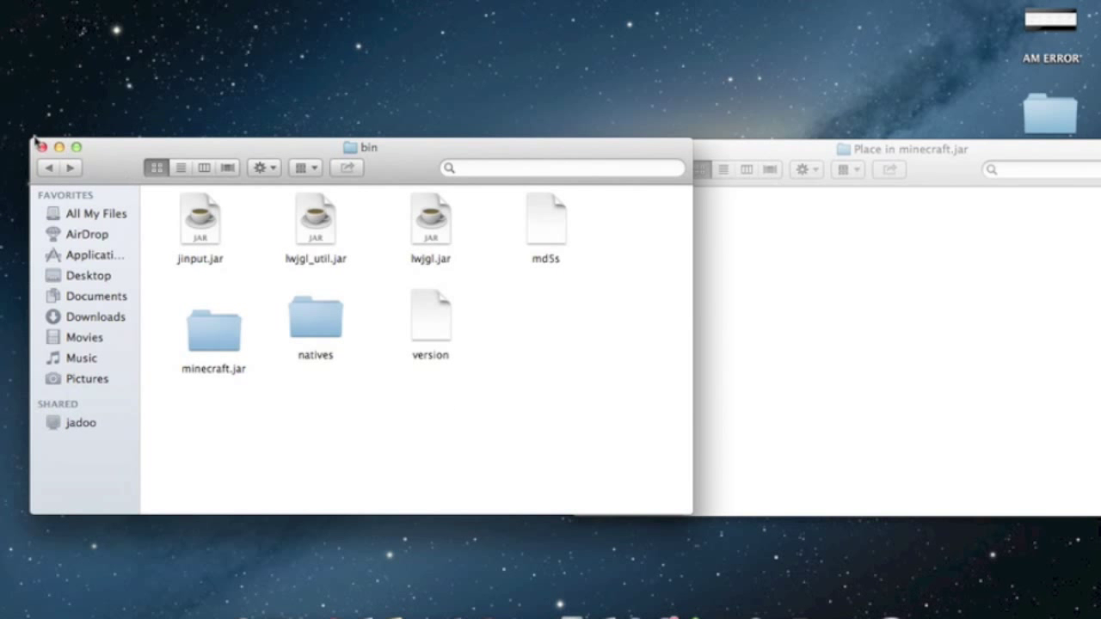
pyautogui.click(49, 168)
pyautogui.scroll(-3, 491, 349)
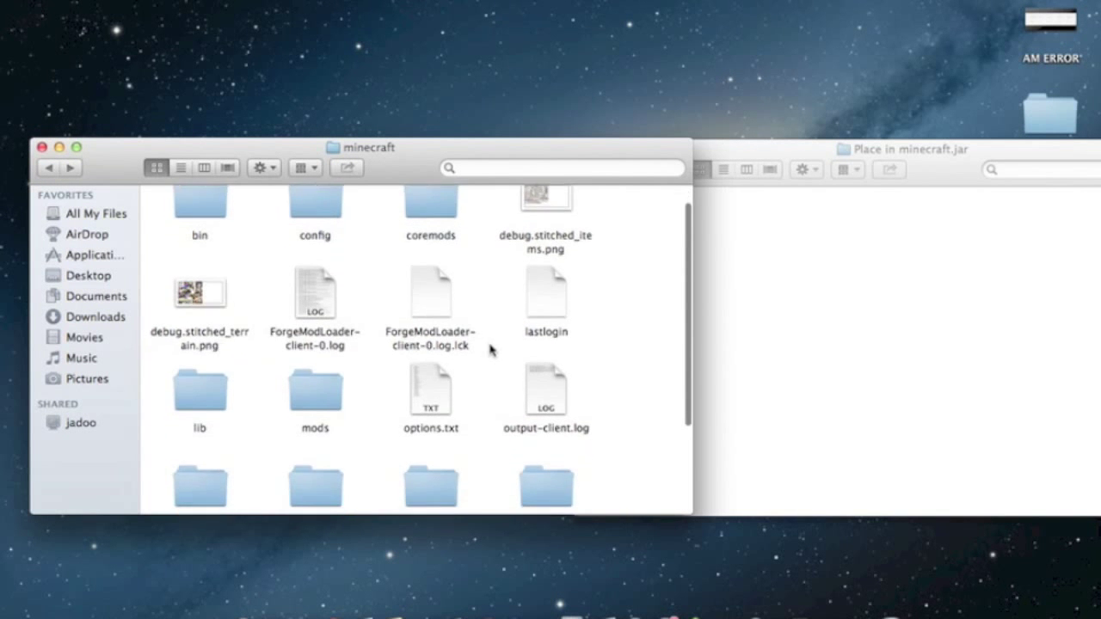
pyautogui.scroll(-2, 492, 350)
pyautogui.click(203, 362)
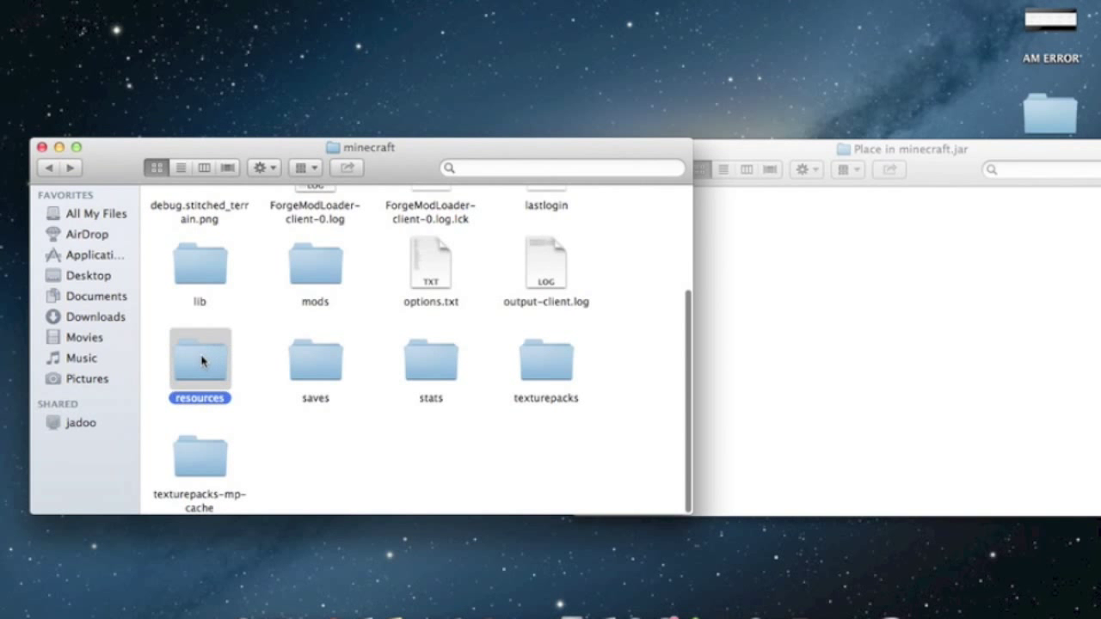
pyautogui.doubleClick(196, 383)
# Drag FerullosModsSounds from Place in resources into resources and close both windows
pyautogui.click(771, 290)
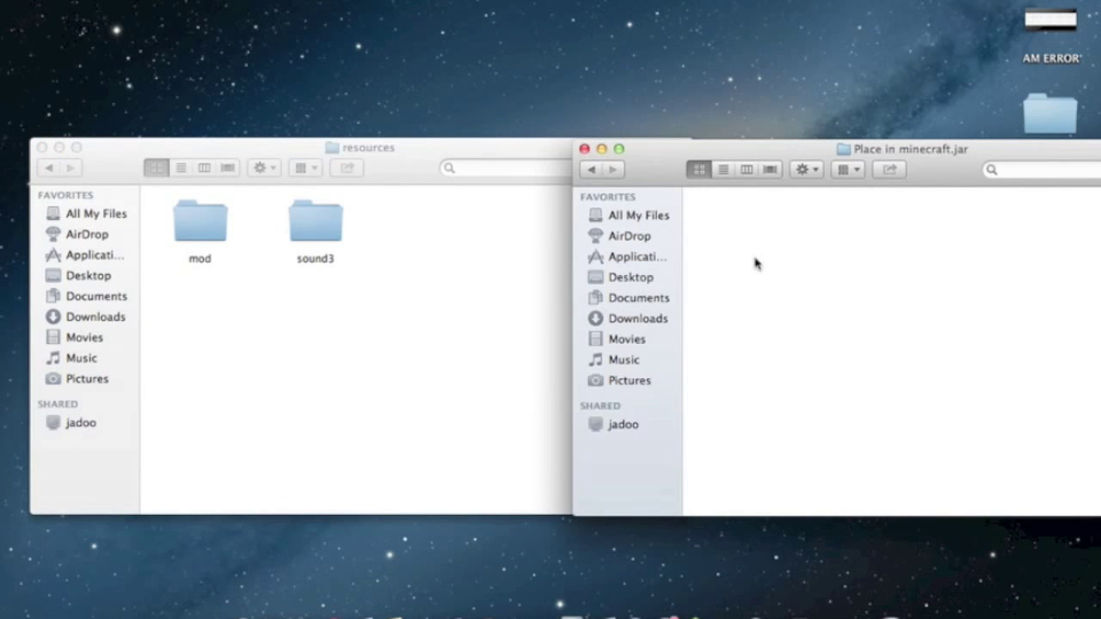
pyautogui.click(589, 169)
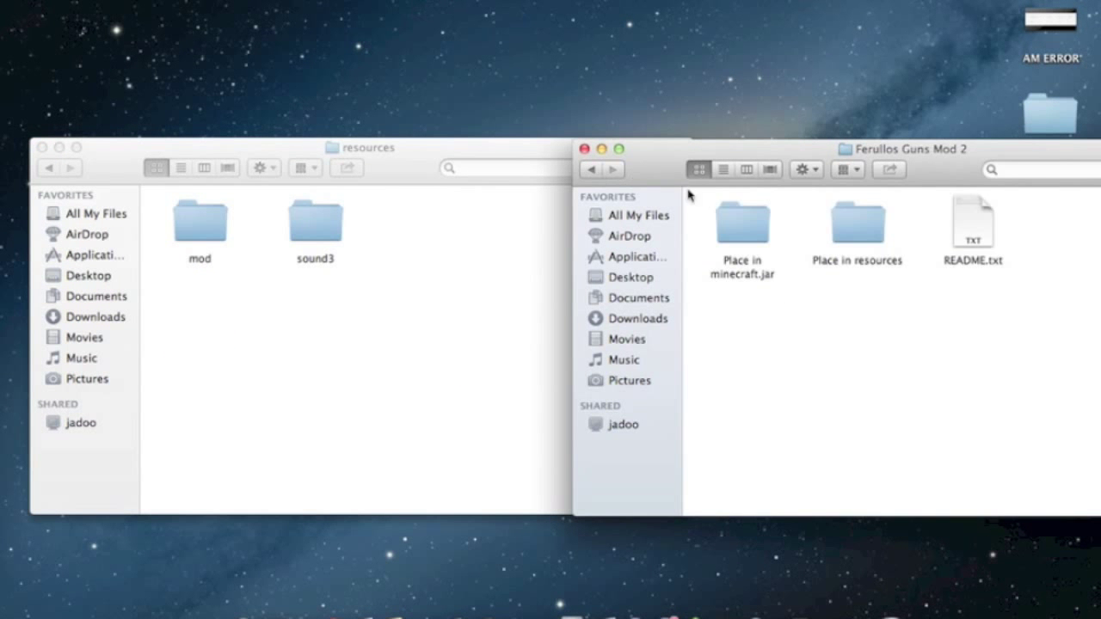
pyautogui.doubleClick(857, 223)
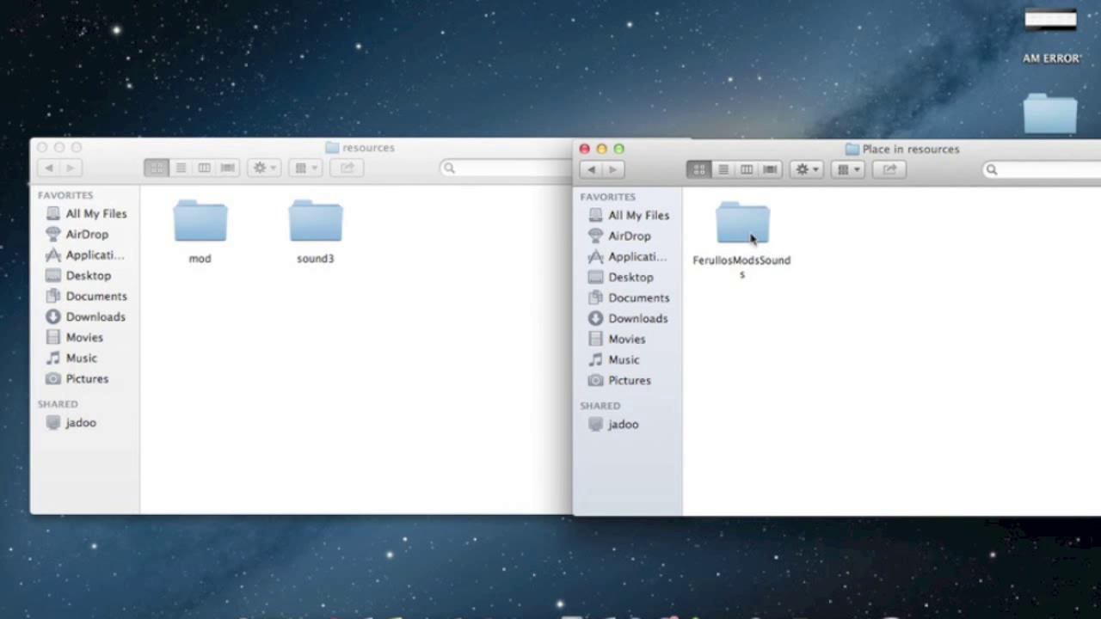
pyautogui.moveTo(750, 239)
pyautogui.mouseDown()
pyautogui.moveTo(740, 226)
pyautogui.moveTo(750, 373)
pyautogui.moveTo(451, 232)
pyautogui.mouseUp()
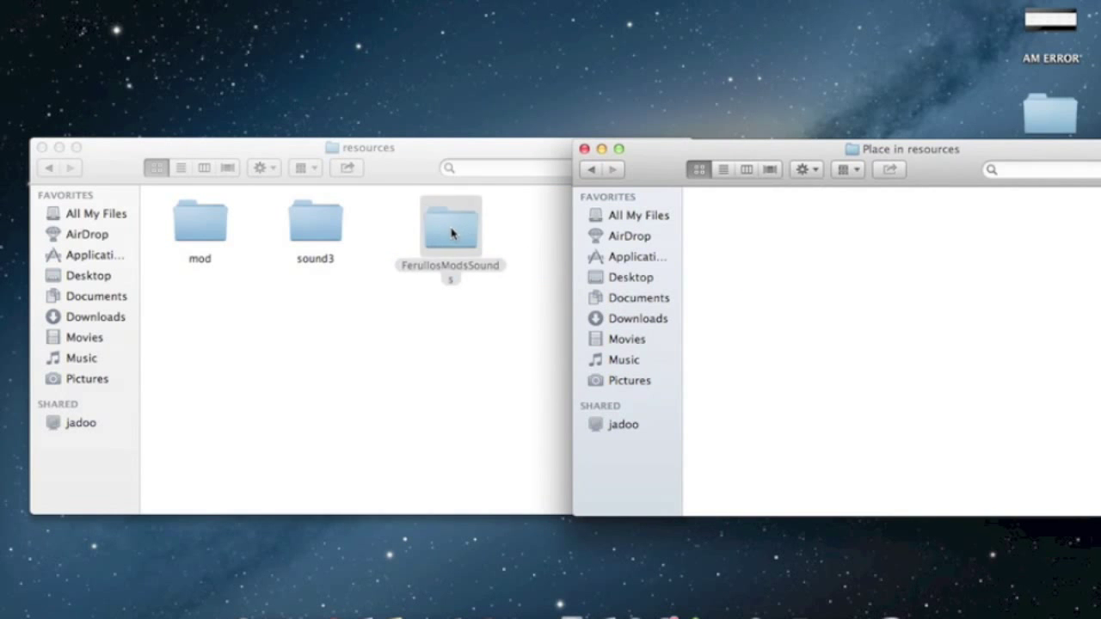
pyautogui.click(584, 149)
pyautogui.click(41, 148)
# Log in to Minecraft, check Ferullo's Guns Mod 2.6.3 in the Mods list, and return
pyautogui.click(609, 428)
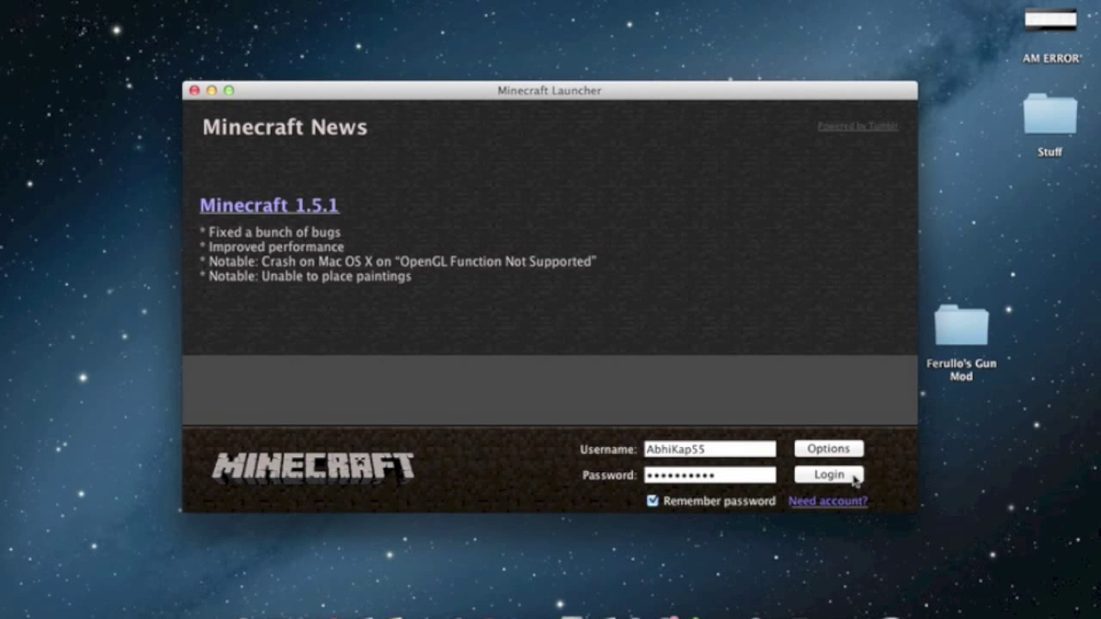
pyautogui.click(829, 476)
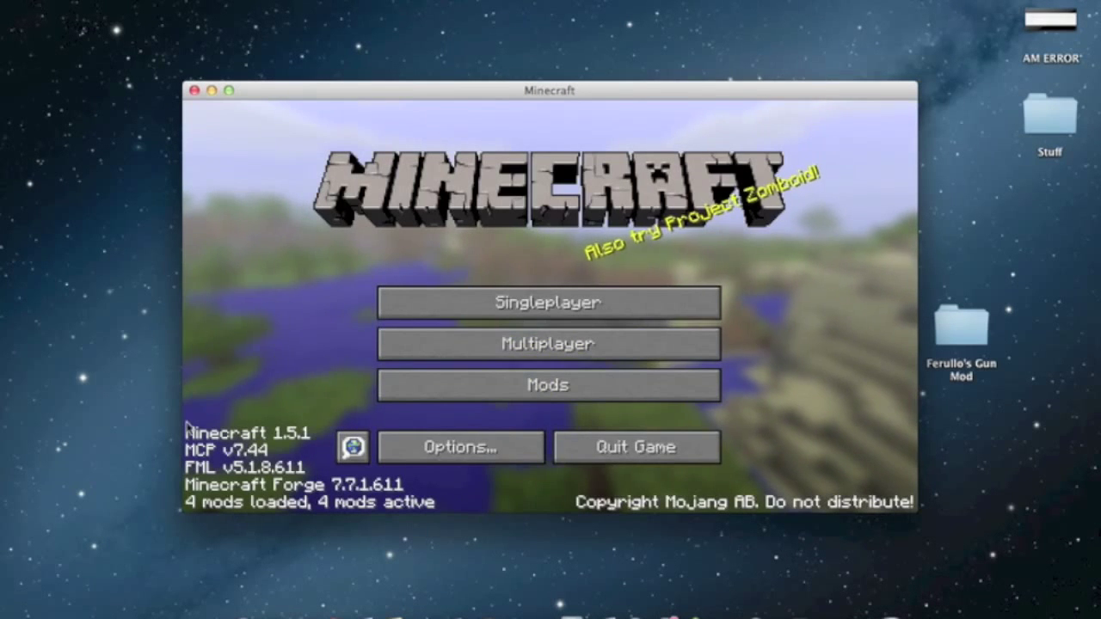
pyautogui.click(506, 386)
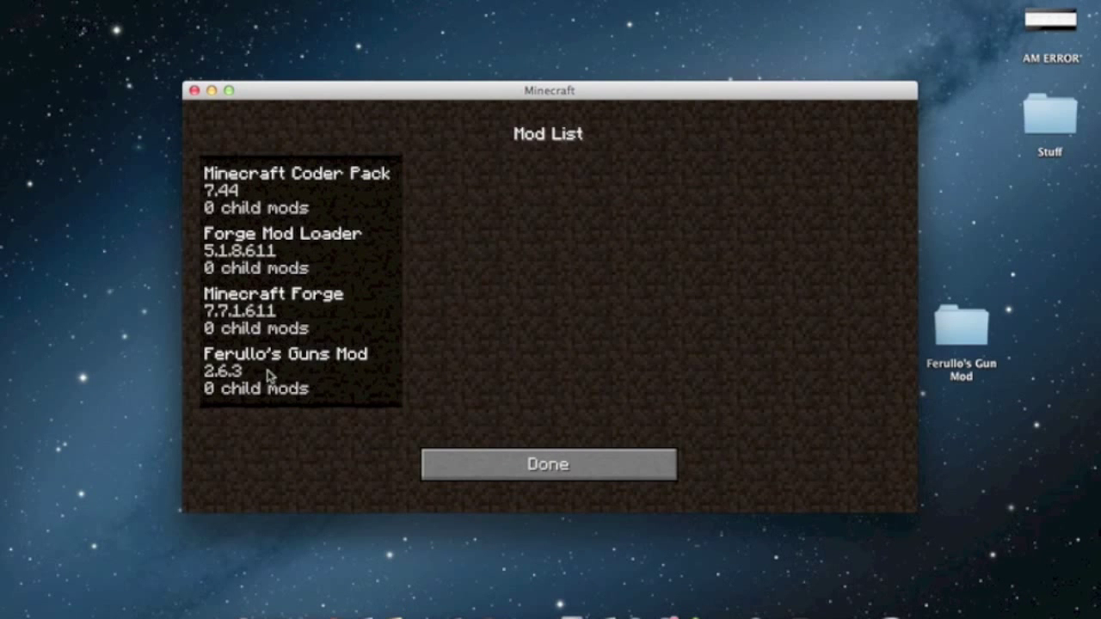
pyautogui.click(248, 368)
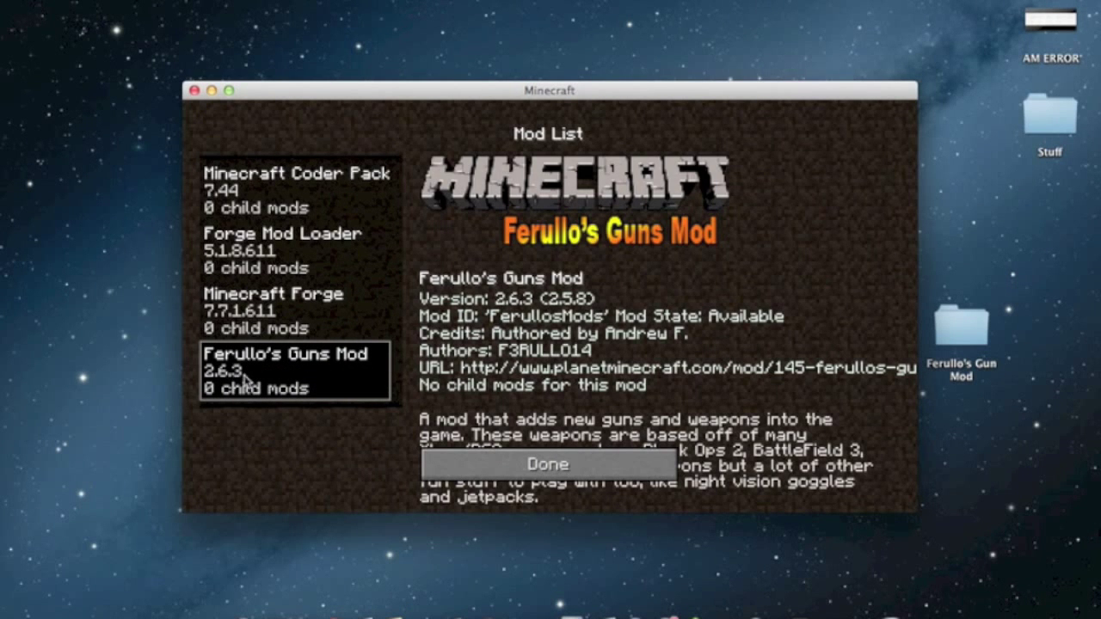
pyautogui.click(516, 456)
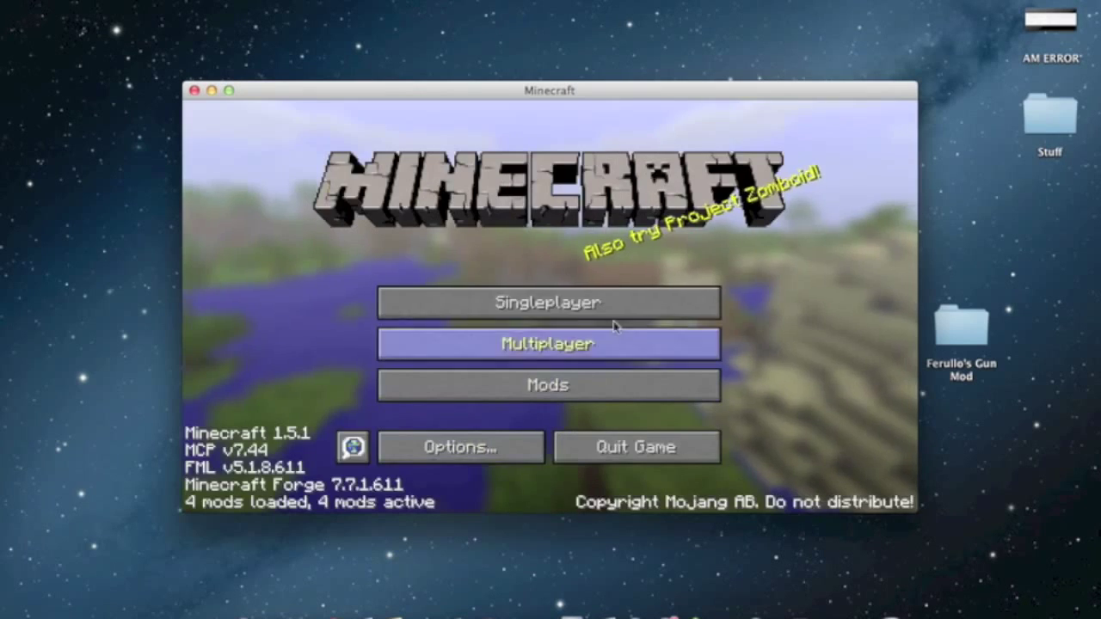
# Load the saved single-player world and briefly open the creative inventory
pyautogui.click(641, 301)
pyautogui.click(507, 278)
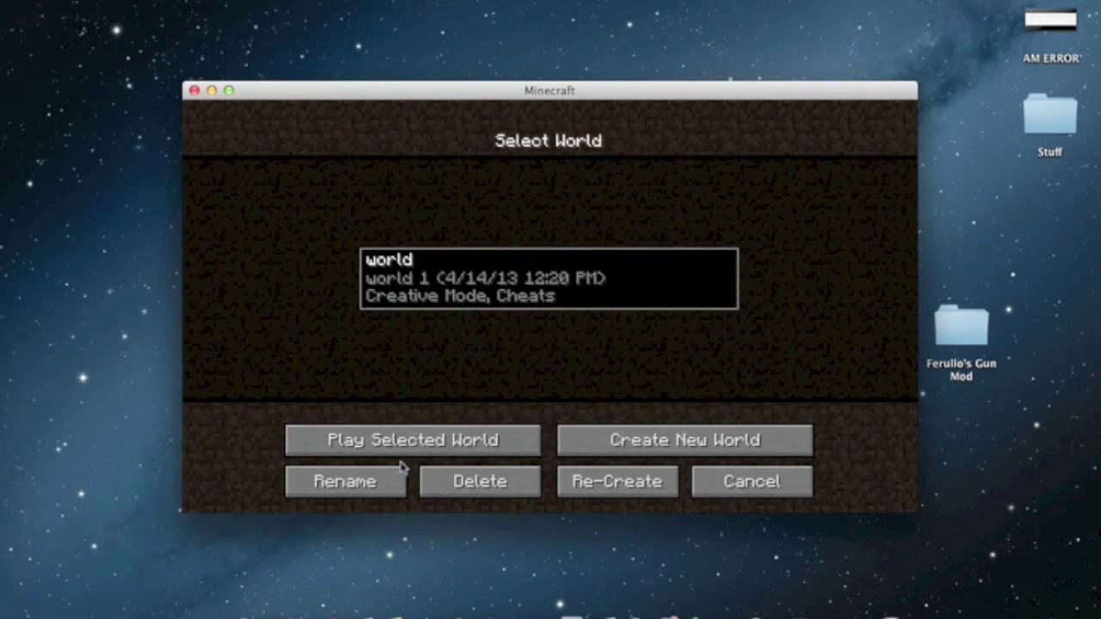
pyautogui.click(389, 446)
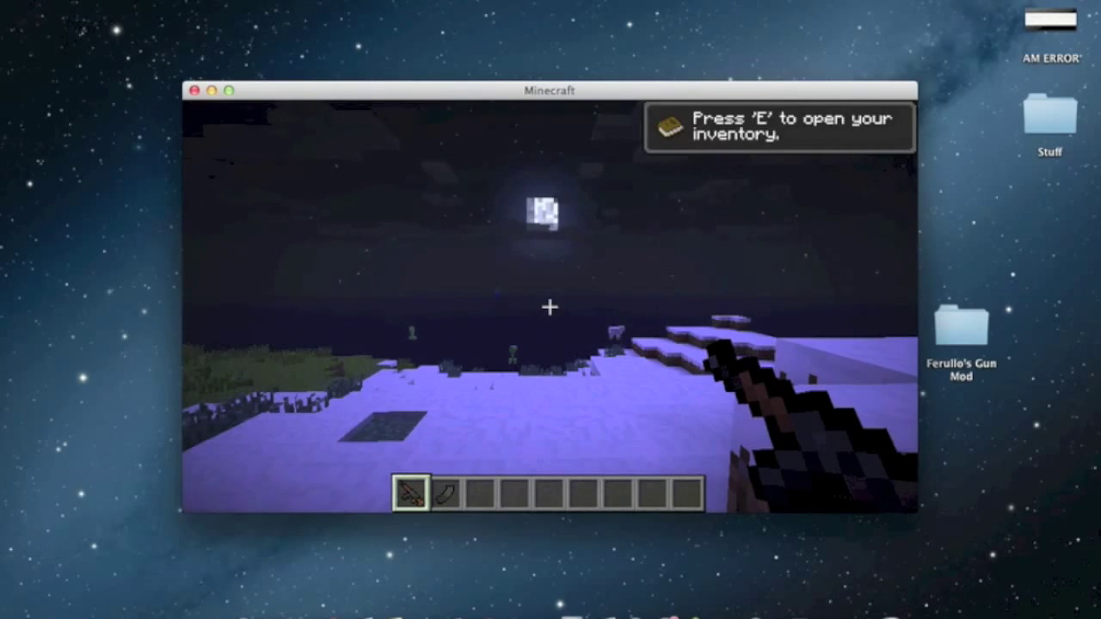
pyautogui.press('e')
pyautogui.click(229, 92)
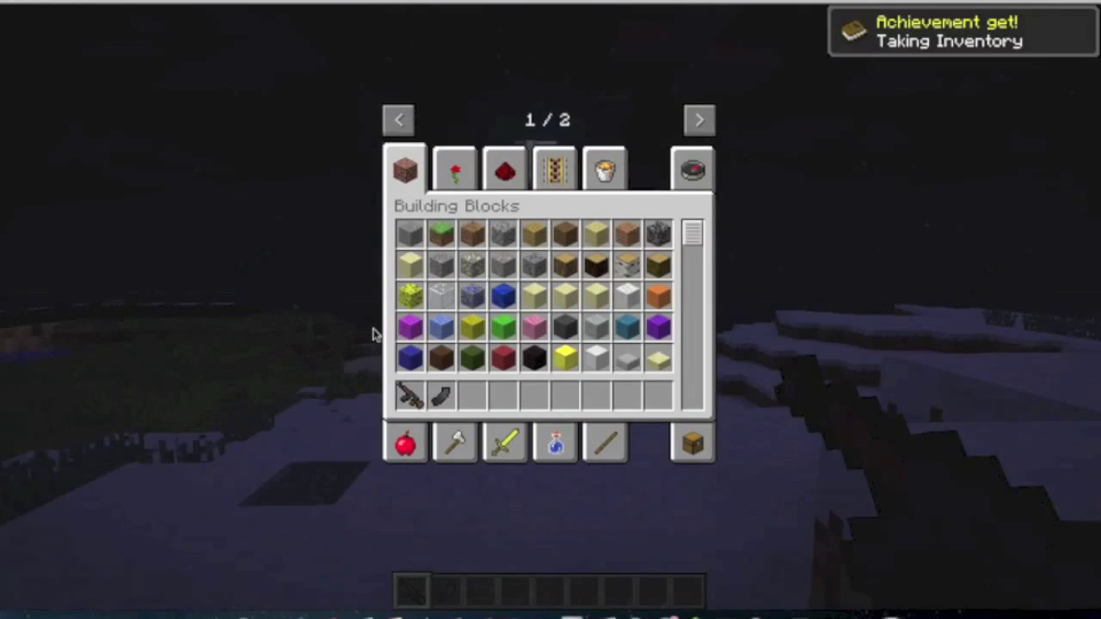
pyautogui.press('e')
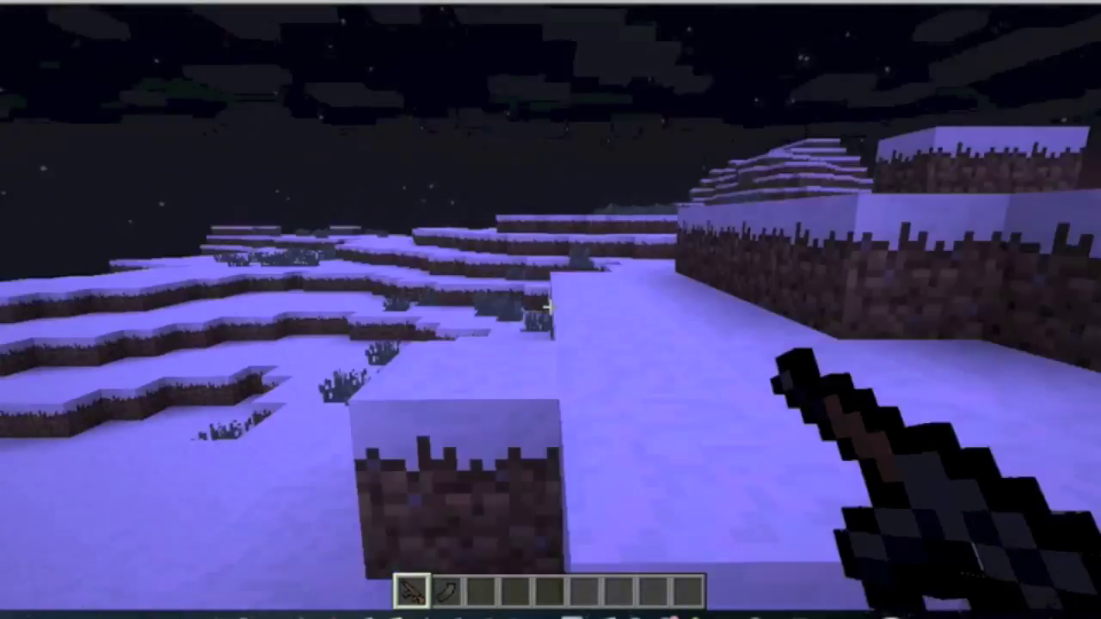
# Put the AK-47 and AK-47 Ammo from Ferullo's Mods into hotbar slots 1 and 2
pyautogui.press('e')
pyautogui.click(699, 120)
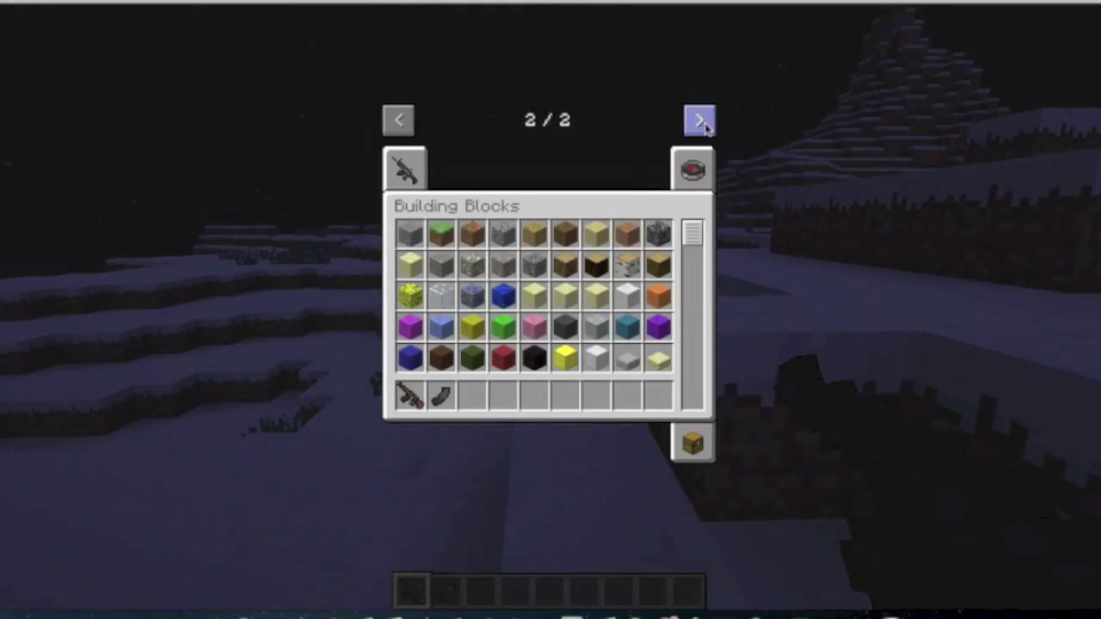
pyautogui.click(411, 165)
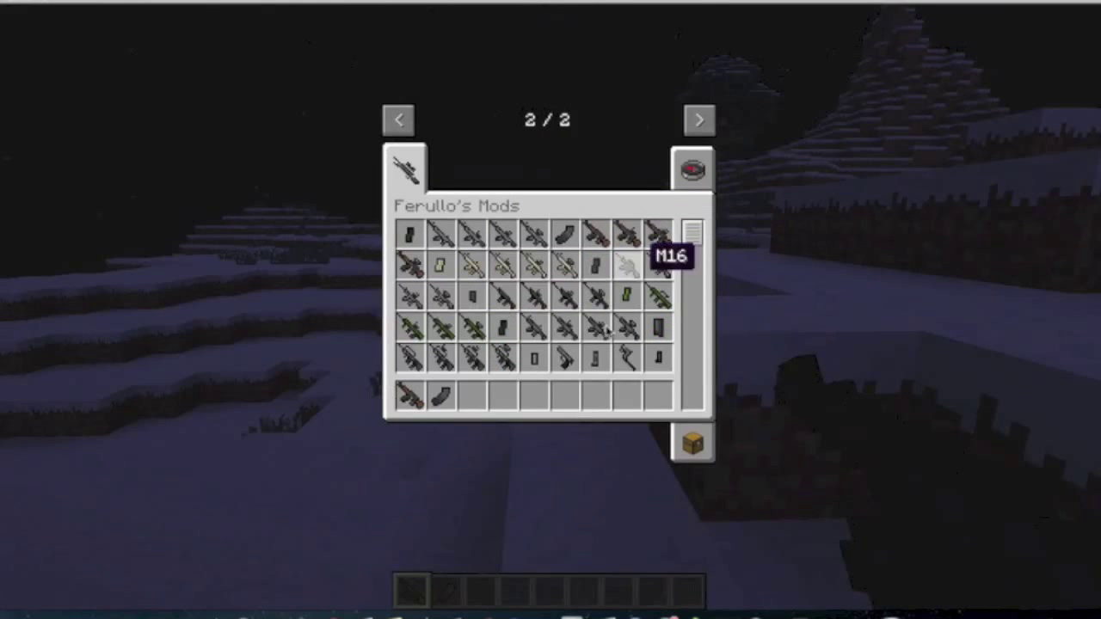
pyautogui.moveTo(693, 227)
pyautogui.mouseDown()
pyautogui.moveTo(694, 256)
pyautogui.moveTo(684, 252)
pyautogui.moveTo(701, 275)
pyautogui.moveTo(700, 207)
pyautogui.mouseUp()
pyautogui.keyDown('shift'); pyautogui.click(442, 396); pyautogui.keyUp('shift')
pyautogui.click(410, 396)
pyautogui.click(602, 230)
pyautogui.click(410, 396)
pyautogui.click(565, 234)
pyautogui.click(442, 396)
pyautogui.press('e')
pyautogui.press('e')
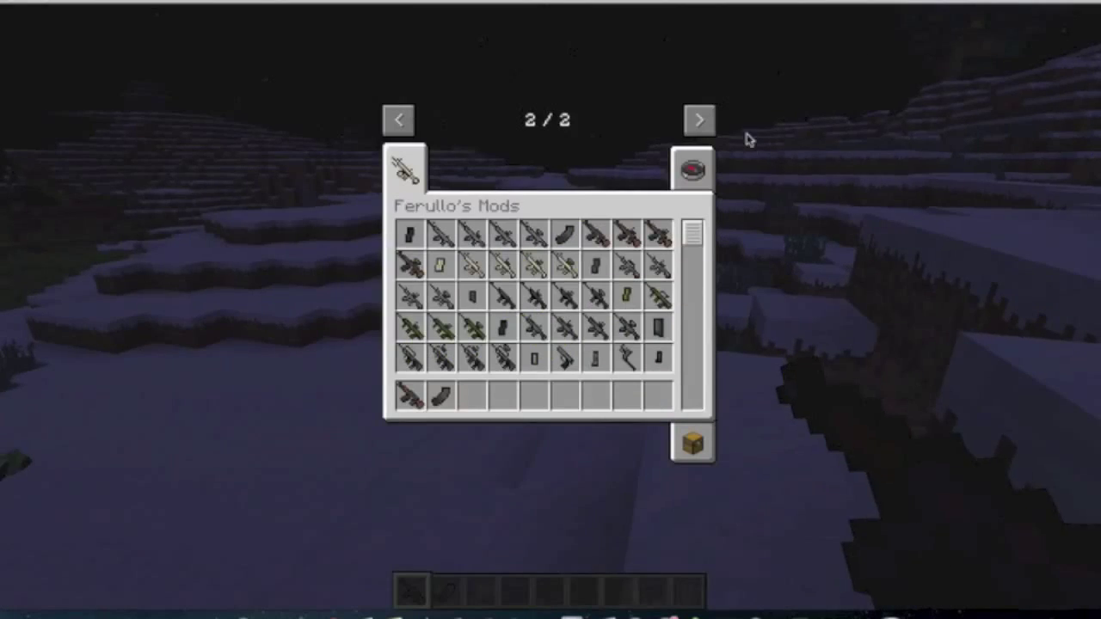
# Search 'night' and place the Night Vision Goggles in the third hotbar slot
pyautogui.click(694, 165)
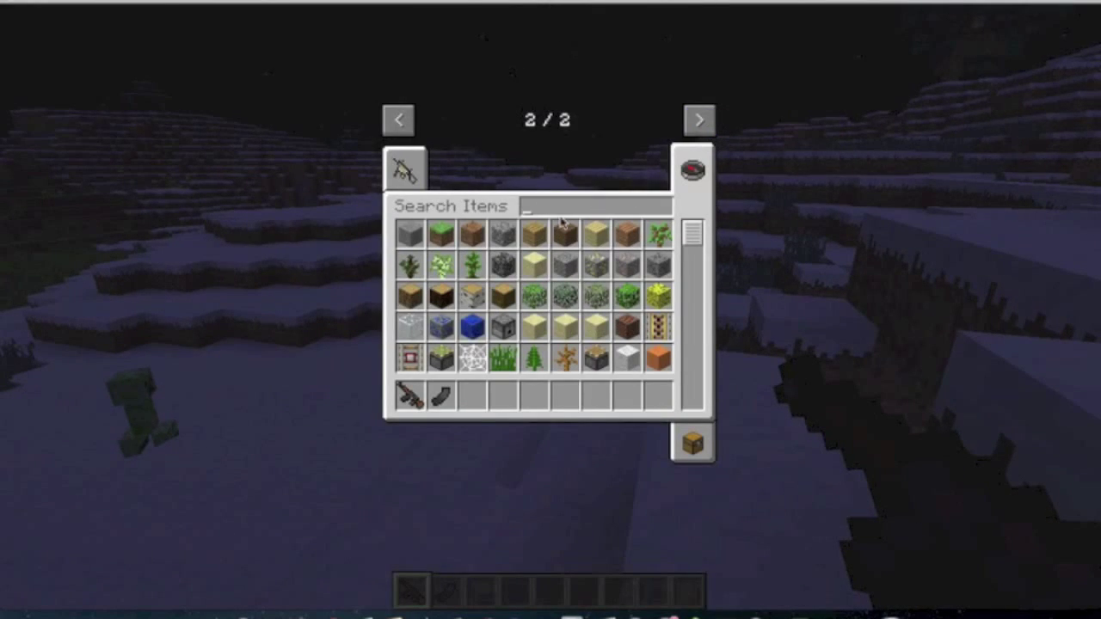
pyautogui.write('mine')
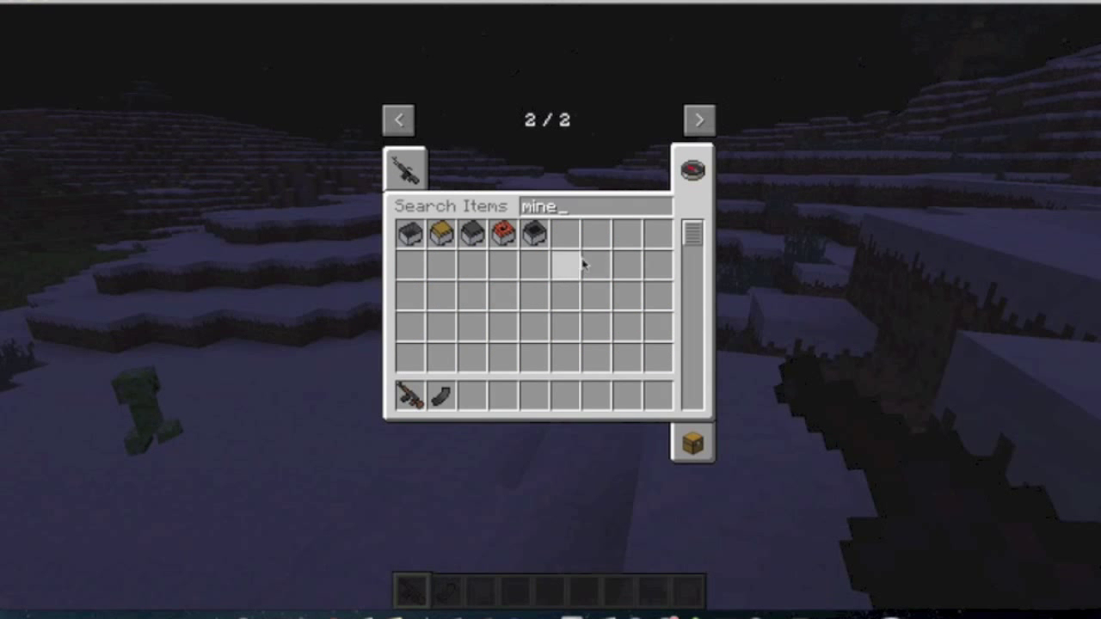
pyautogui.press('BackSpace')
pyautogui.press('BackSpace')
pyautogui.press('BackSpace')
pyautogui.write('ng')
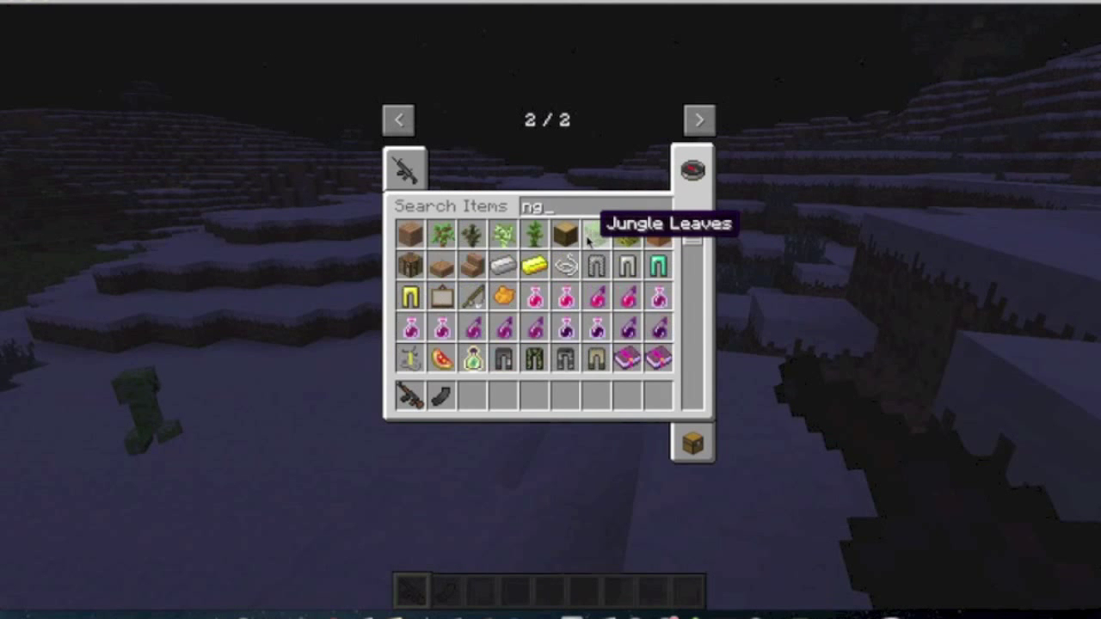
pyautogui.press('BackSpace')
pyautogui.write('night')
pyautogui.click(533, 233)
pyautogui.click(473, 395)
pyautogui.press('BackSpace')
pyautogui.press('BackSpace')
pyautogui.press('BackSpace')
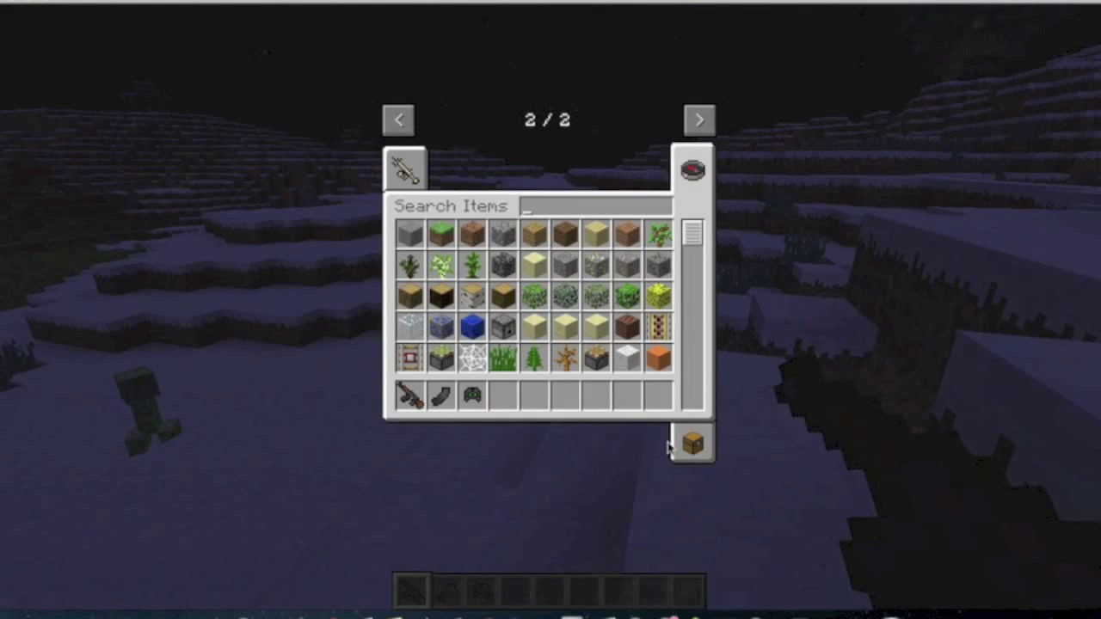
pyautogui.click(680, 445)
pyautogui.click(473, 395)
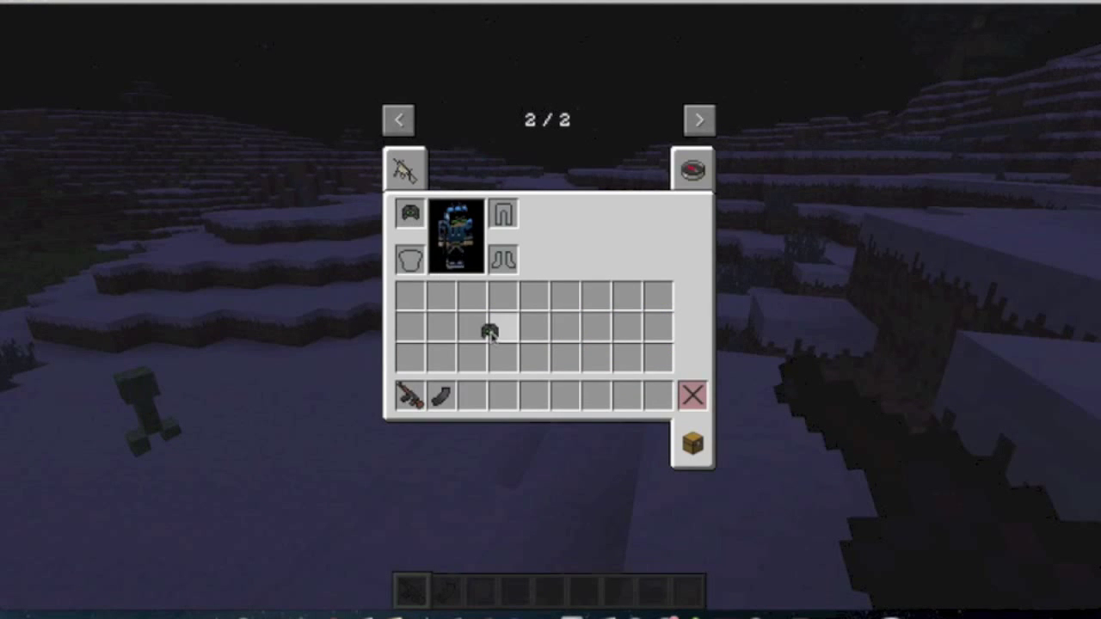
pyautogui.press('e')
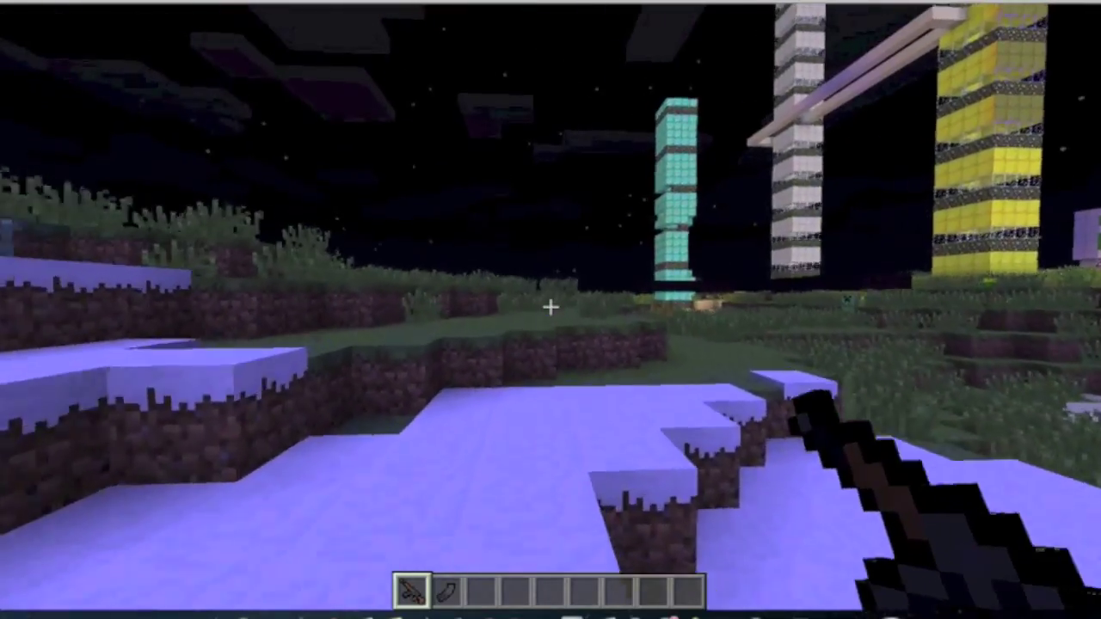
# Walk briefly, then Save and Quit to Title, leave fullscreen and quit Minecraft
pyautogui.press('5')
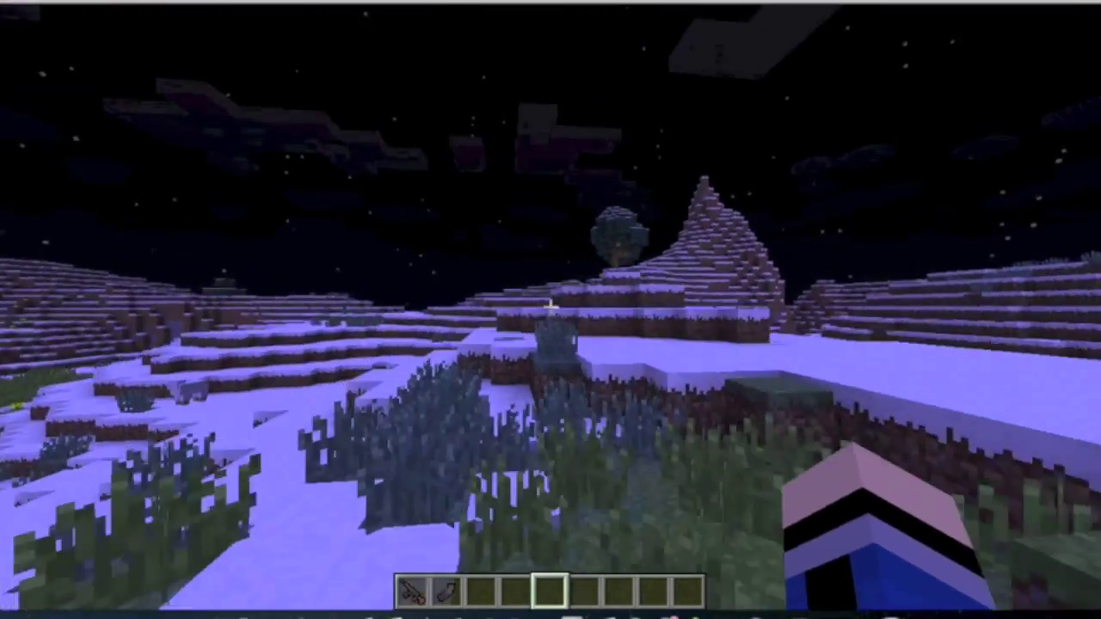
pyautogui.press('w')
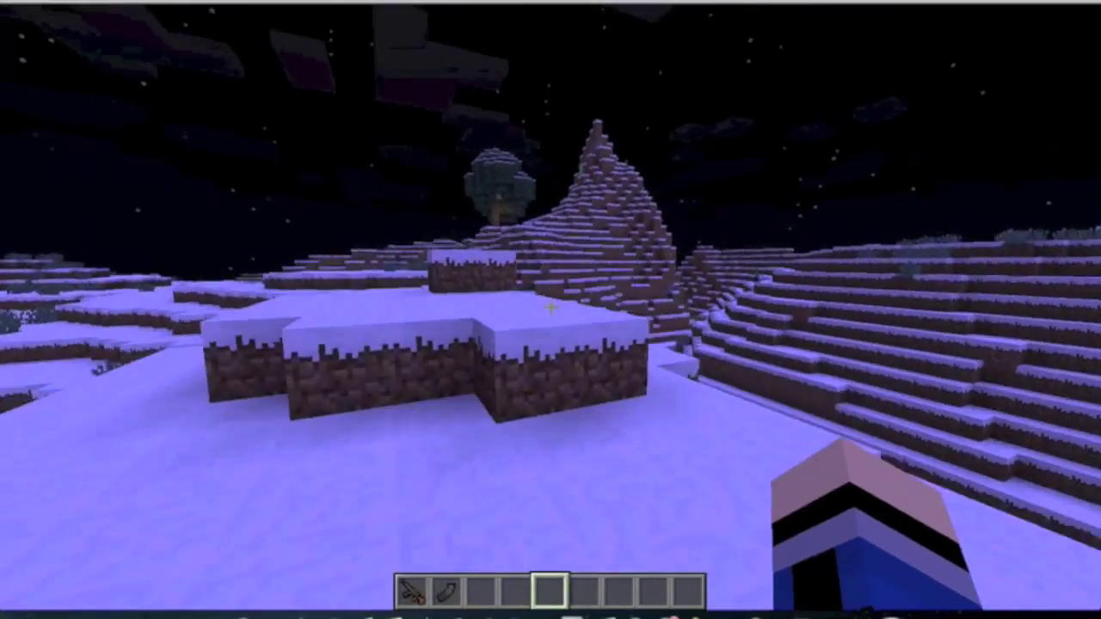
pyautogui.press('Escape')
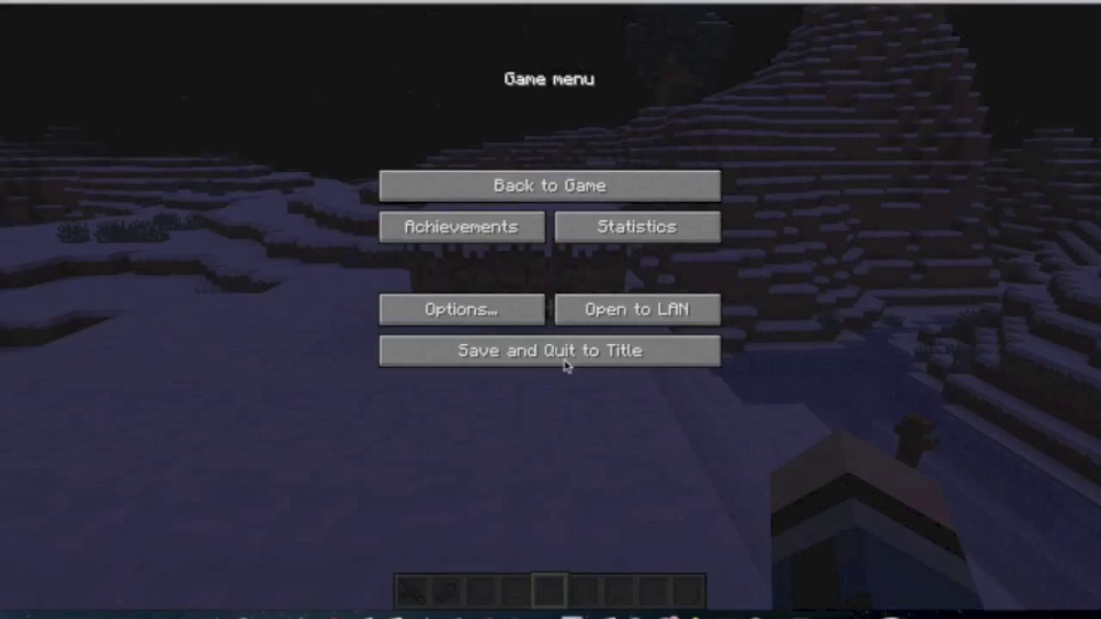
pyautogui.click(565, 365)
pyautogui.press('F11')
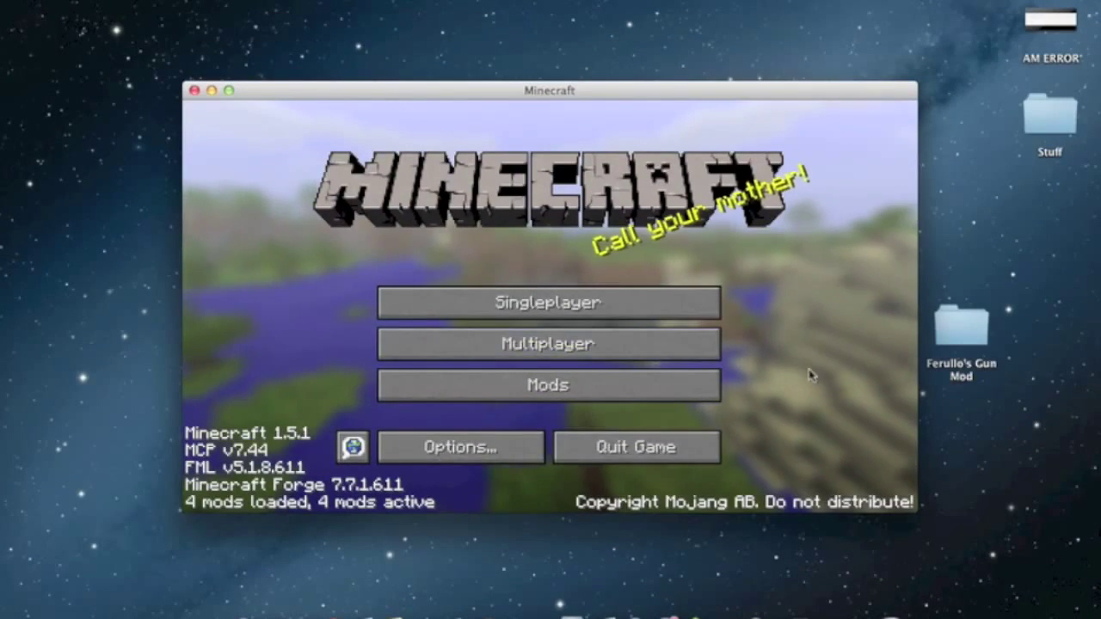
pyautogui.click(650, 446)
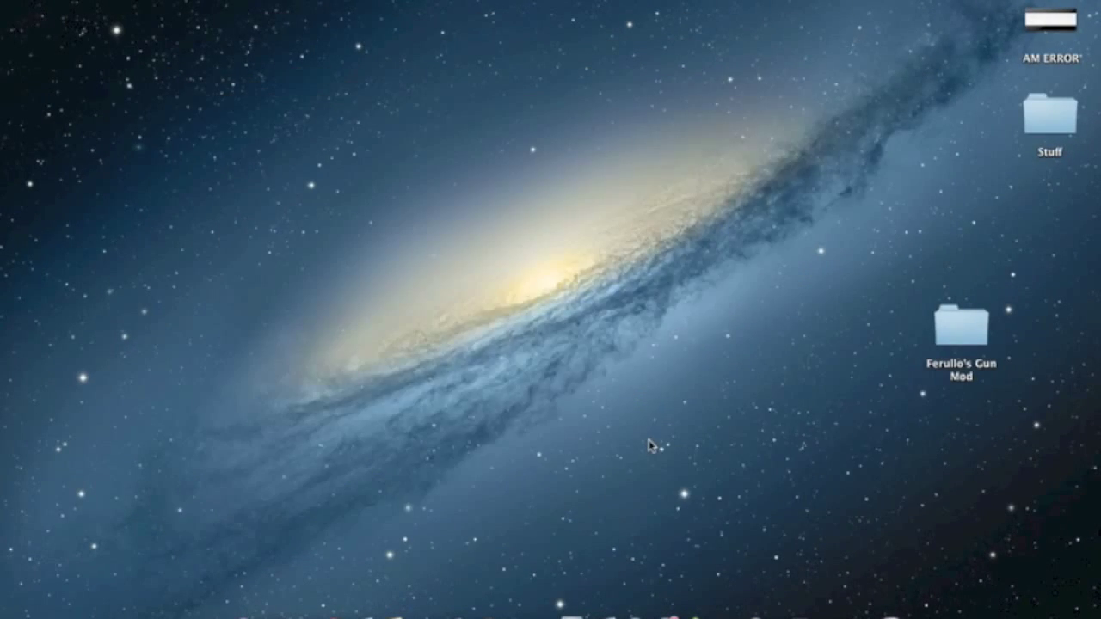